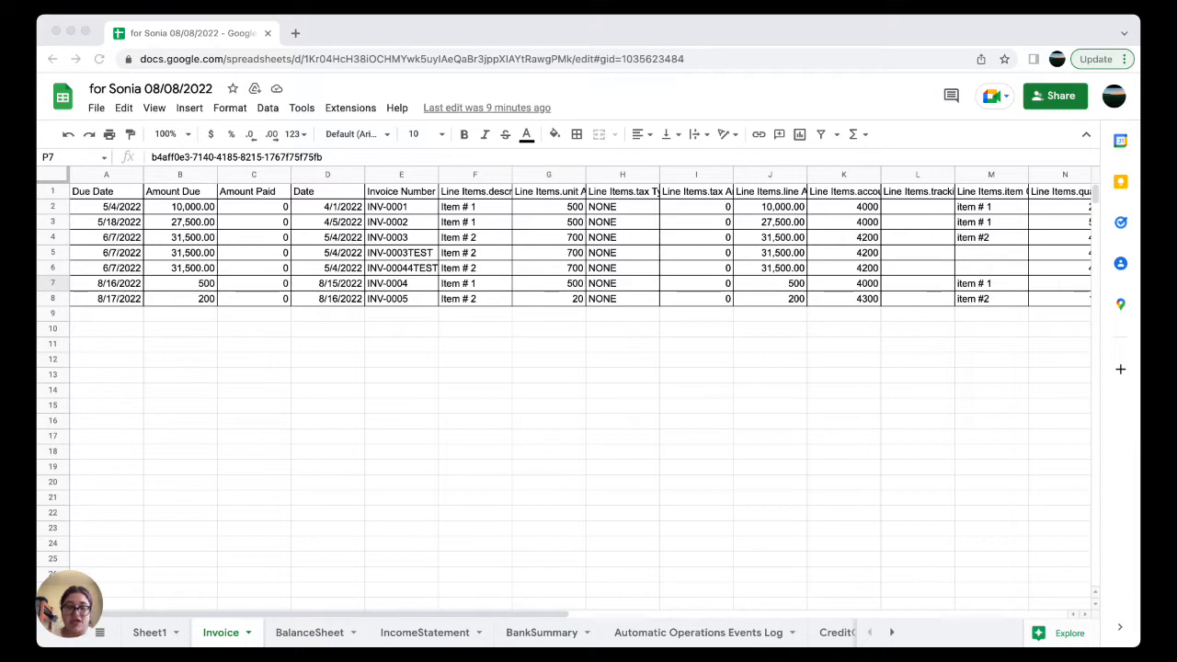
Examine the invoice line item columns and the Comparable Date cell U2 on the Invoice sheet.
scroll(648, 396, "right", 10)
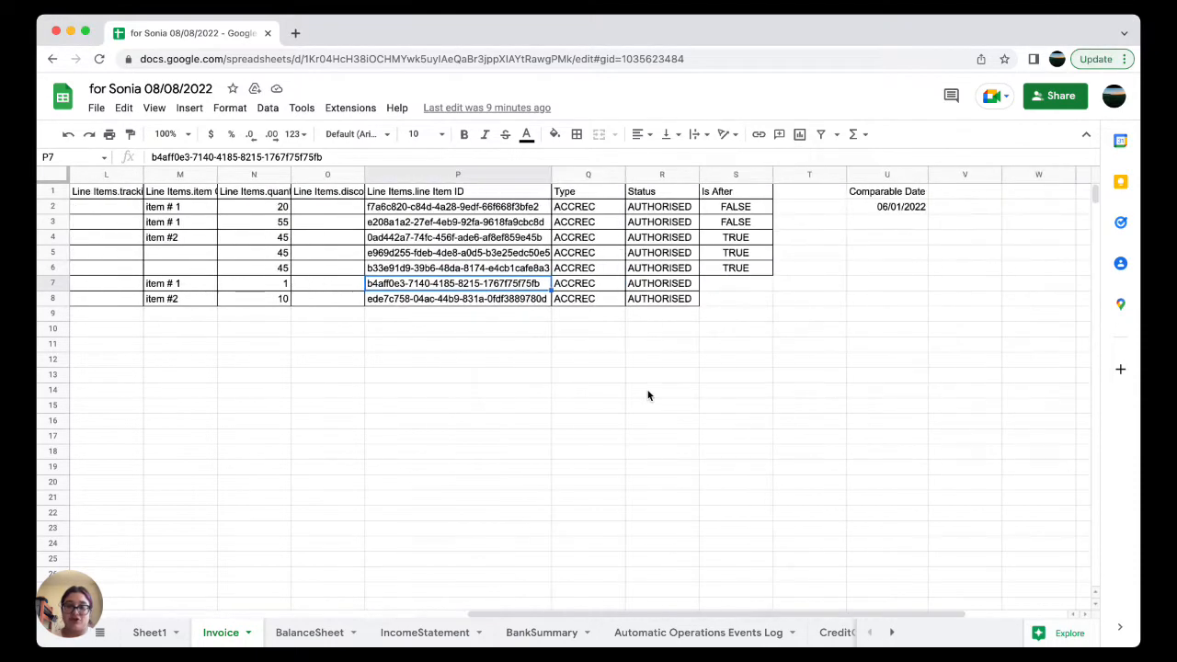
scroll(648, 395, "right", 1)
double_click(830, 206)
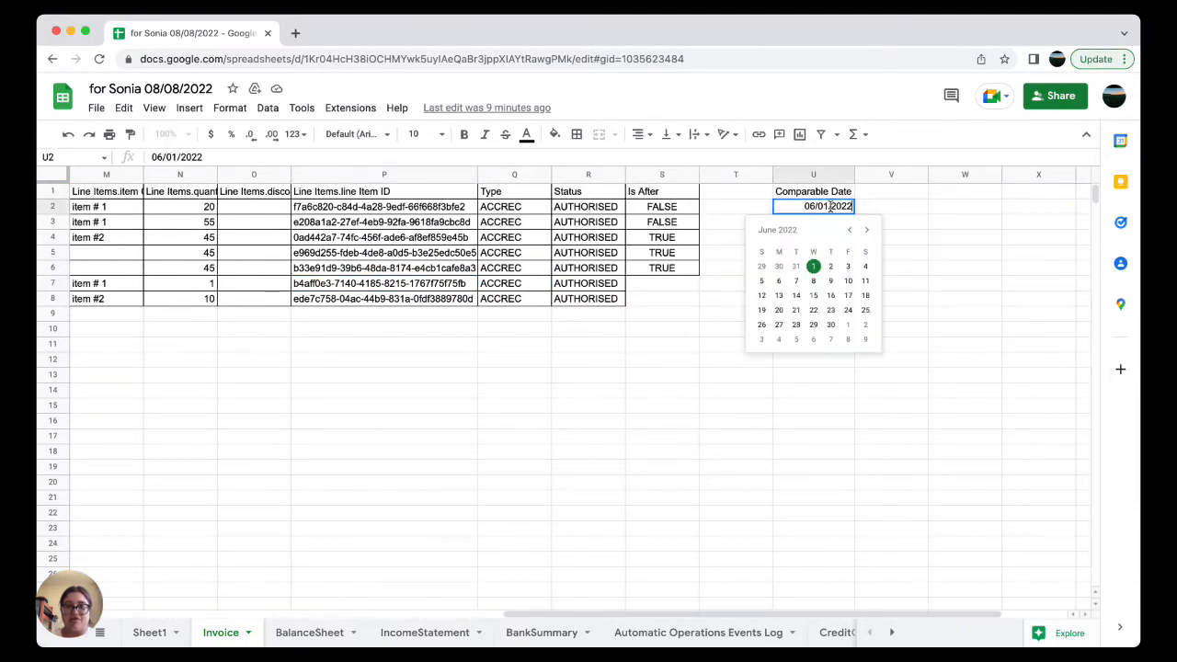
left_click(604, 343)
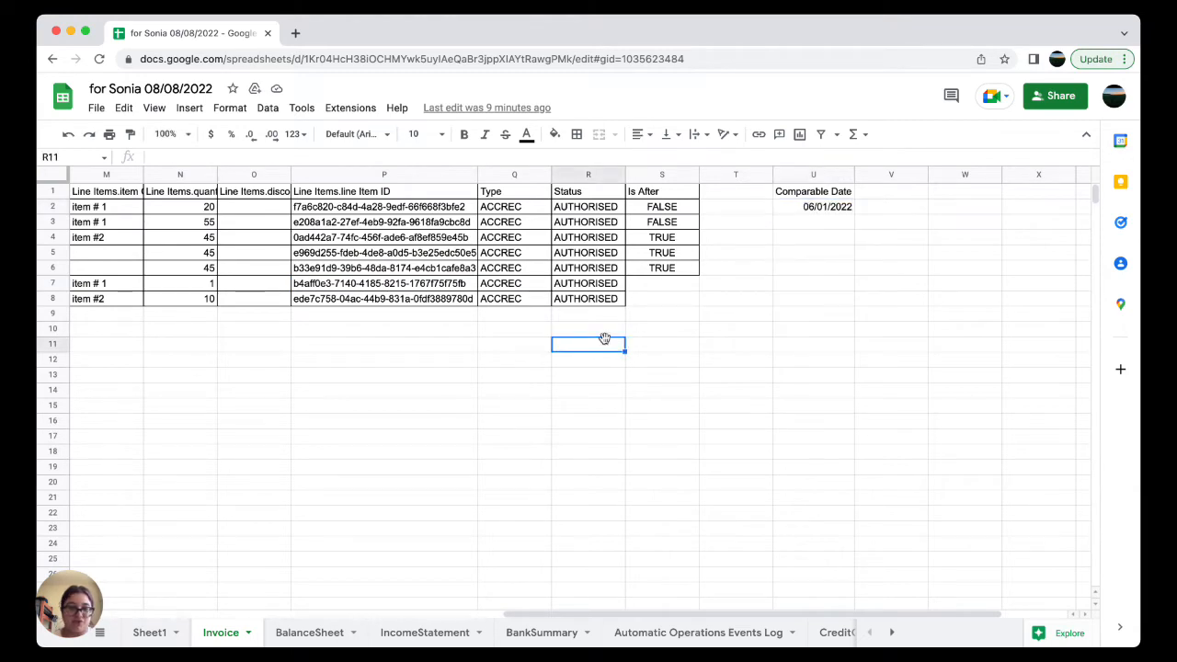
scroll(604, 343, "left", 5)
scroll(604, 343, "left", 1)
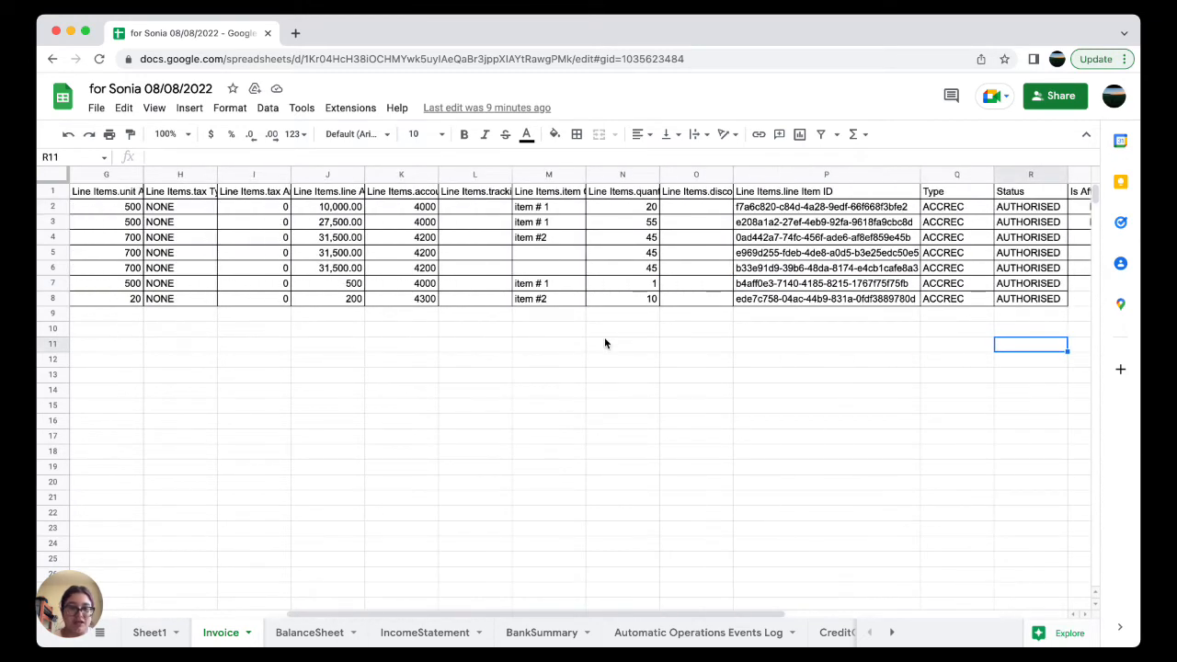
scroll(604, 343, "left", 6)
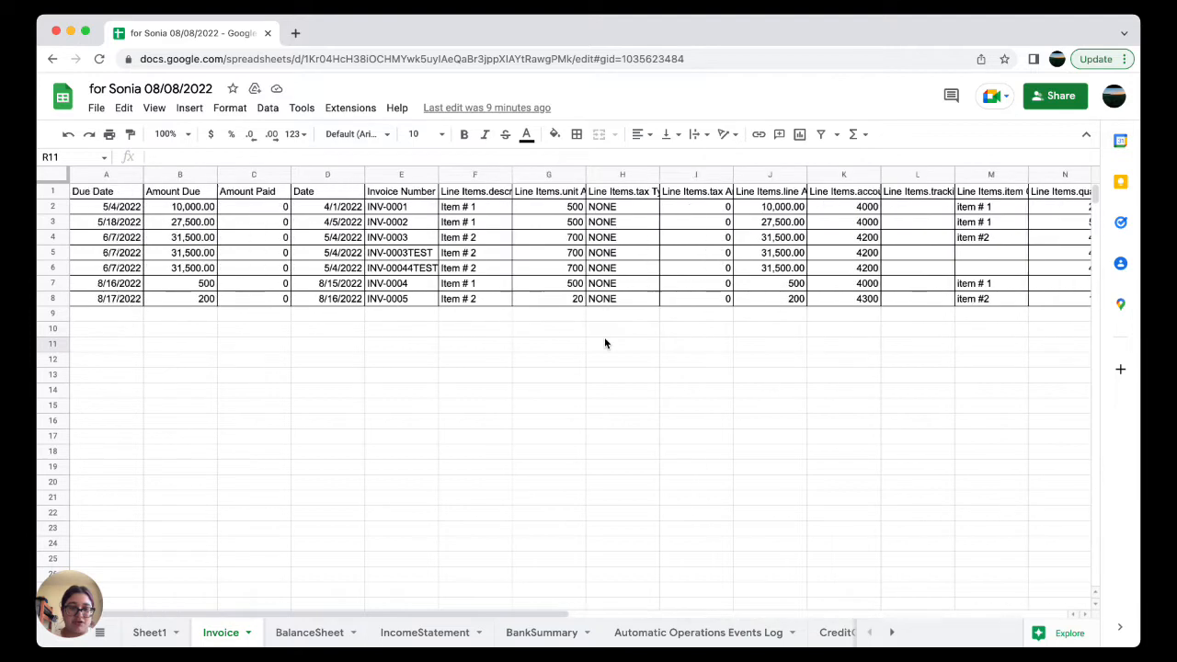
Review the Due Date column and the Is After column on the Invoice sheet.
left_click(118, 178)
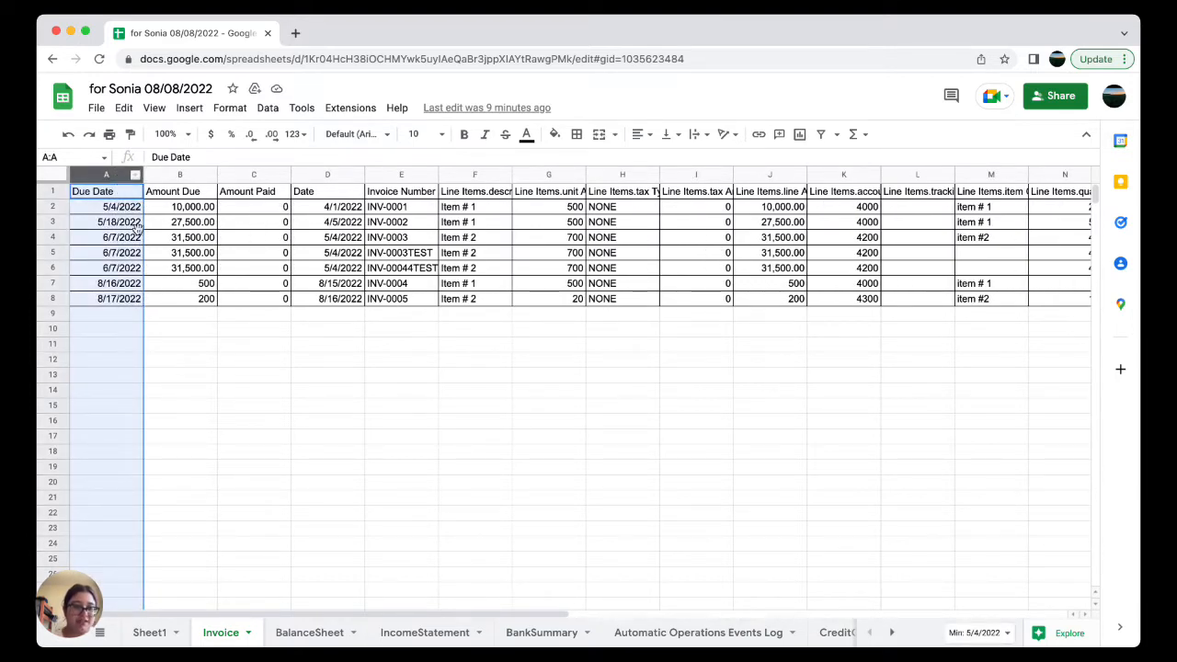
left_click(228, 354)
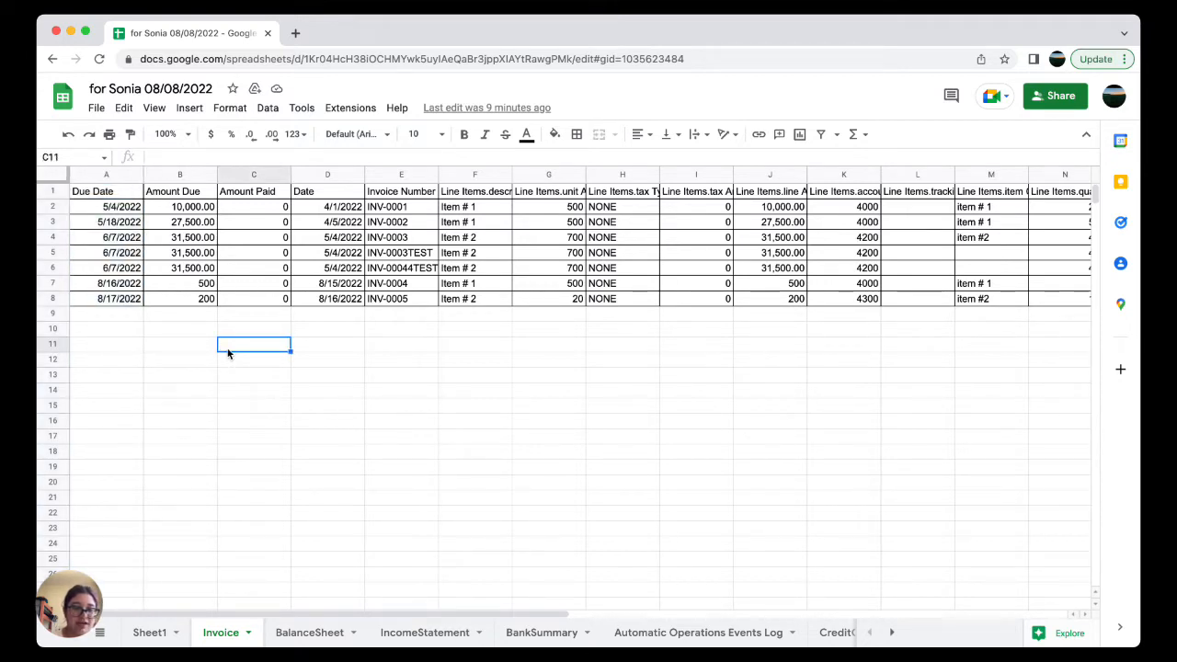
scroll(228, 354, "right", 6)
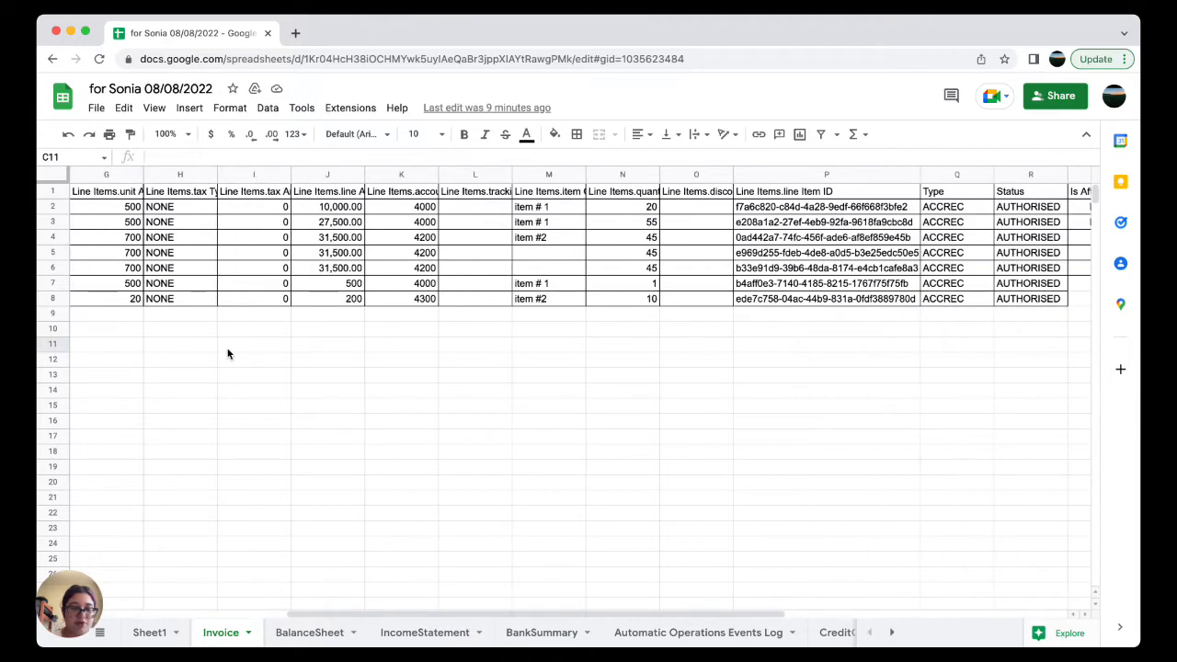
scroll(962, 324, "right", 4)
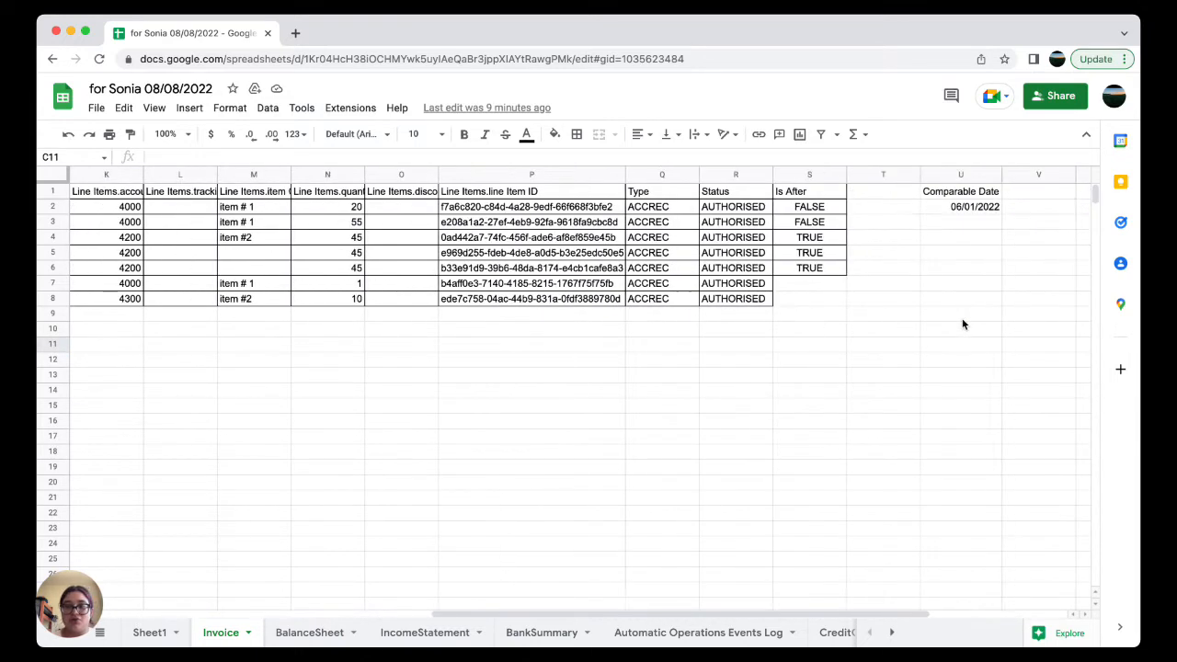
left_click(825, 175)
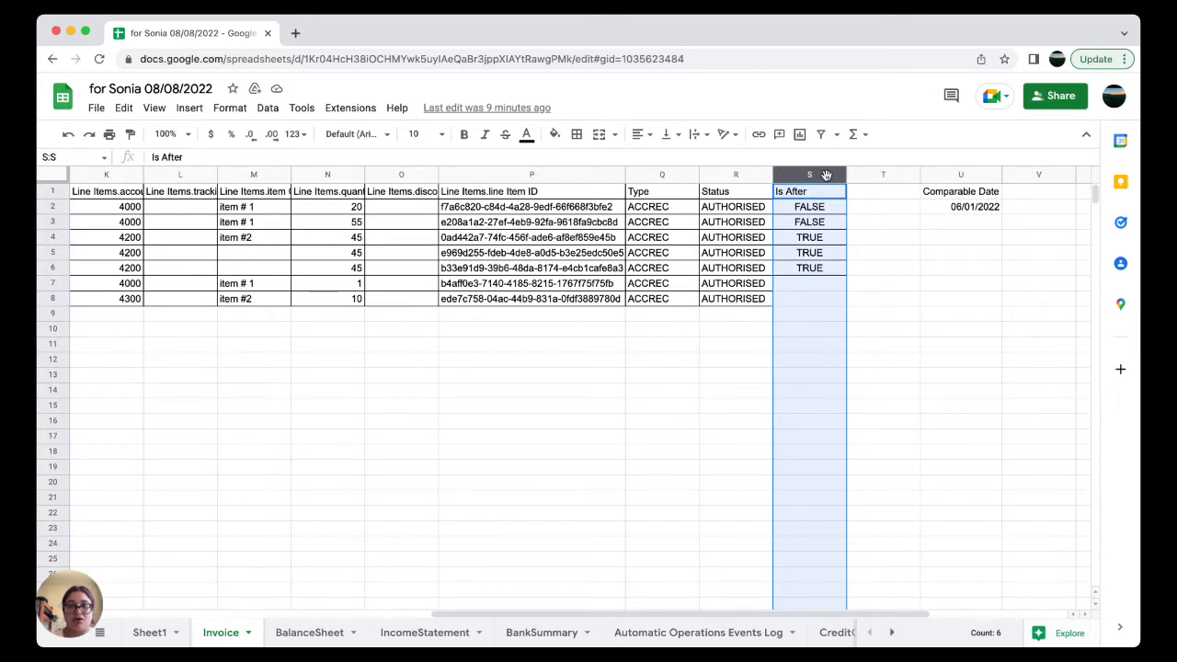
left_click(522, 428)
scroll(522, 427, "left", 7)
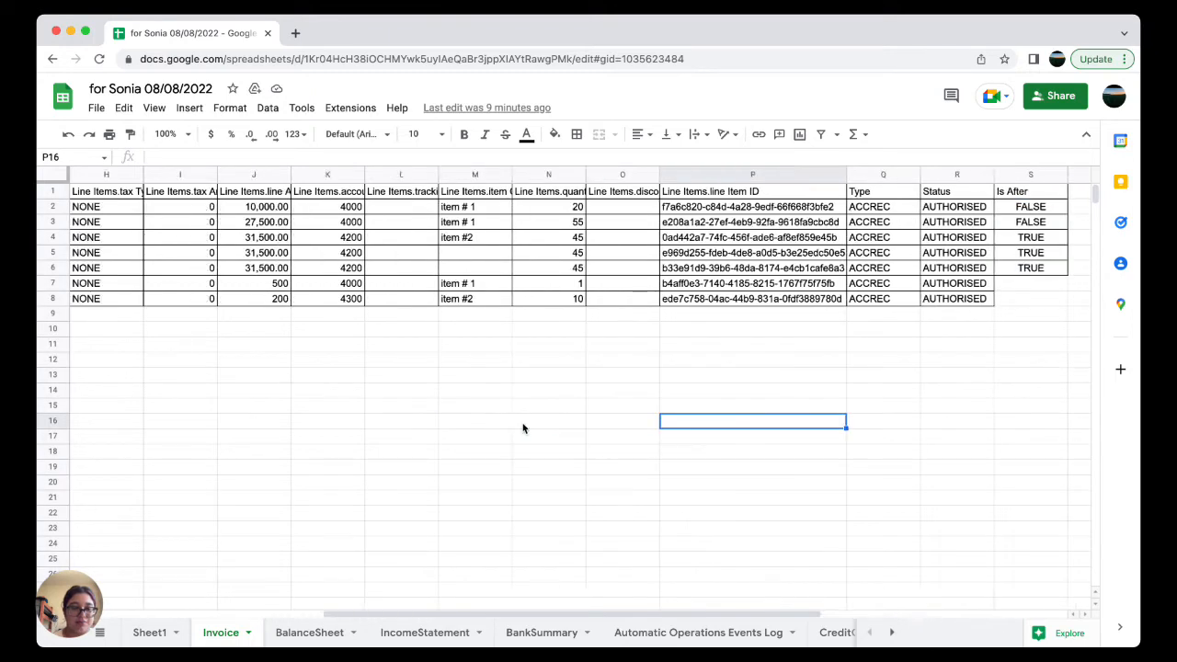
scroll(522, 427, "left", 3)
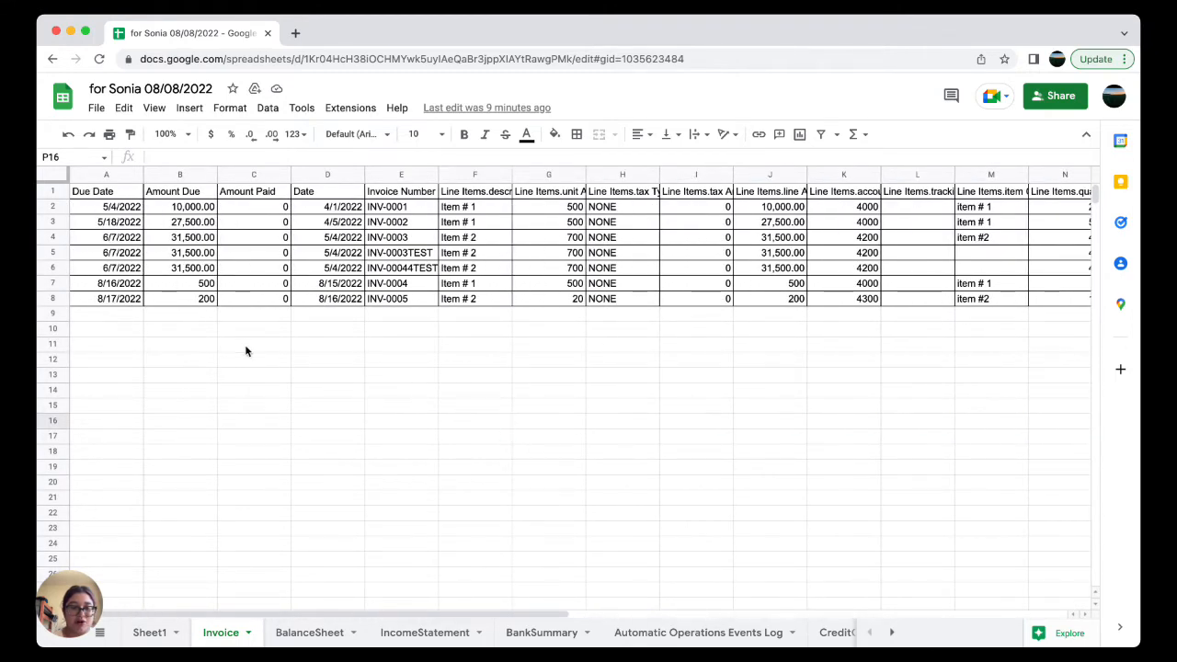
left_click(194, 322)
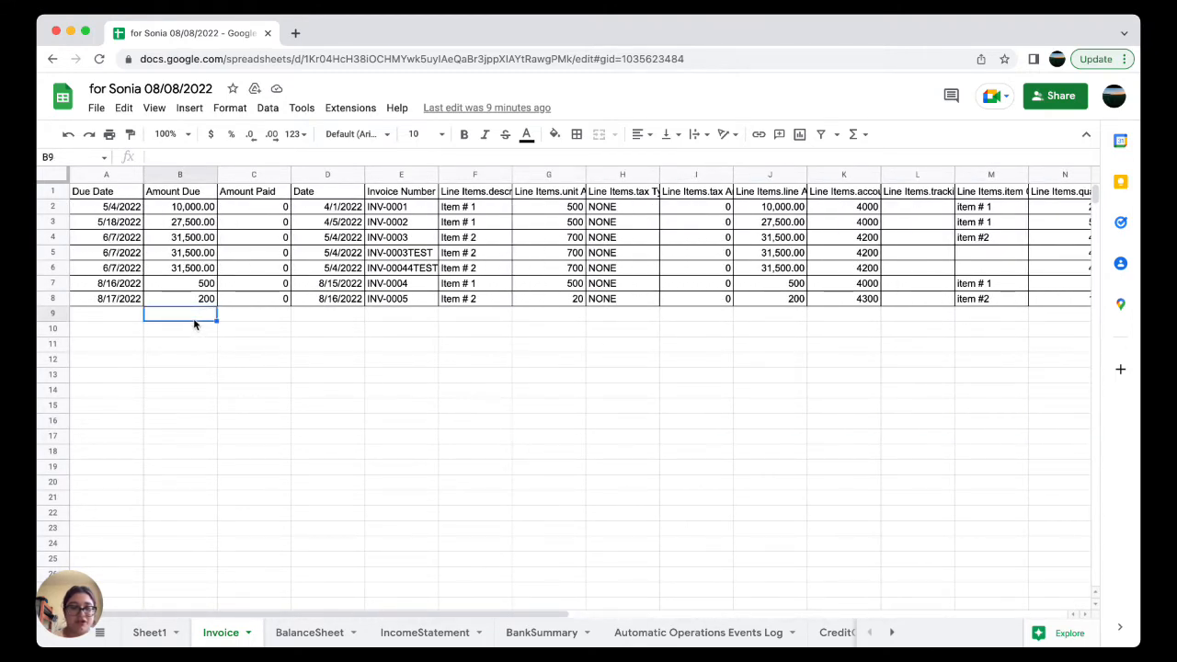
Open the existing G-Accon for XERO workflow Email Management 1 for updating and show its alert settings.
left_click(349, 113)
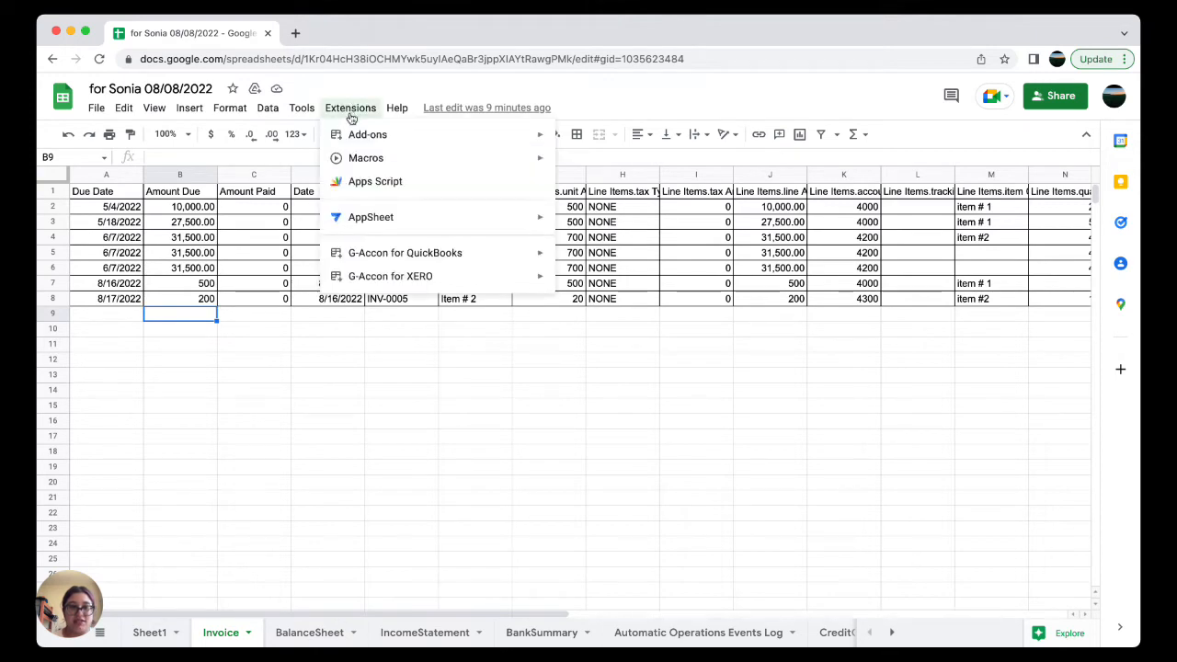
mouse_move(410, 281)
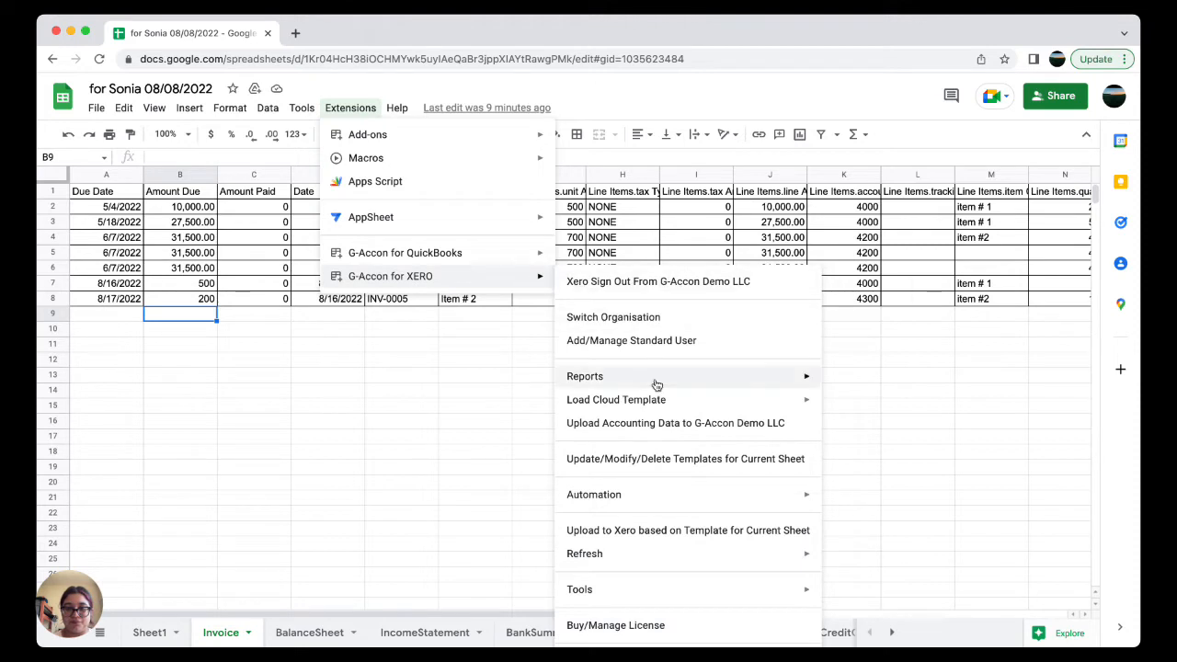
mouse_move(622, 497)
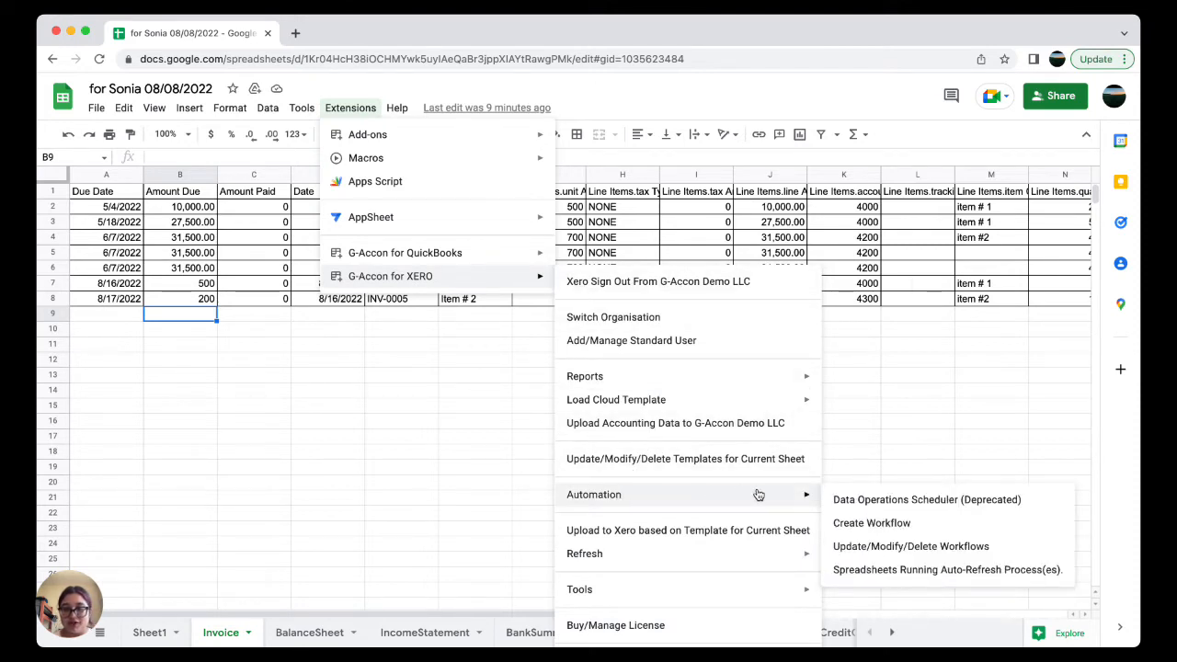
left_click(862, 547)
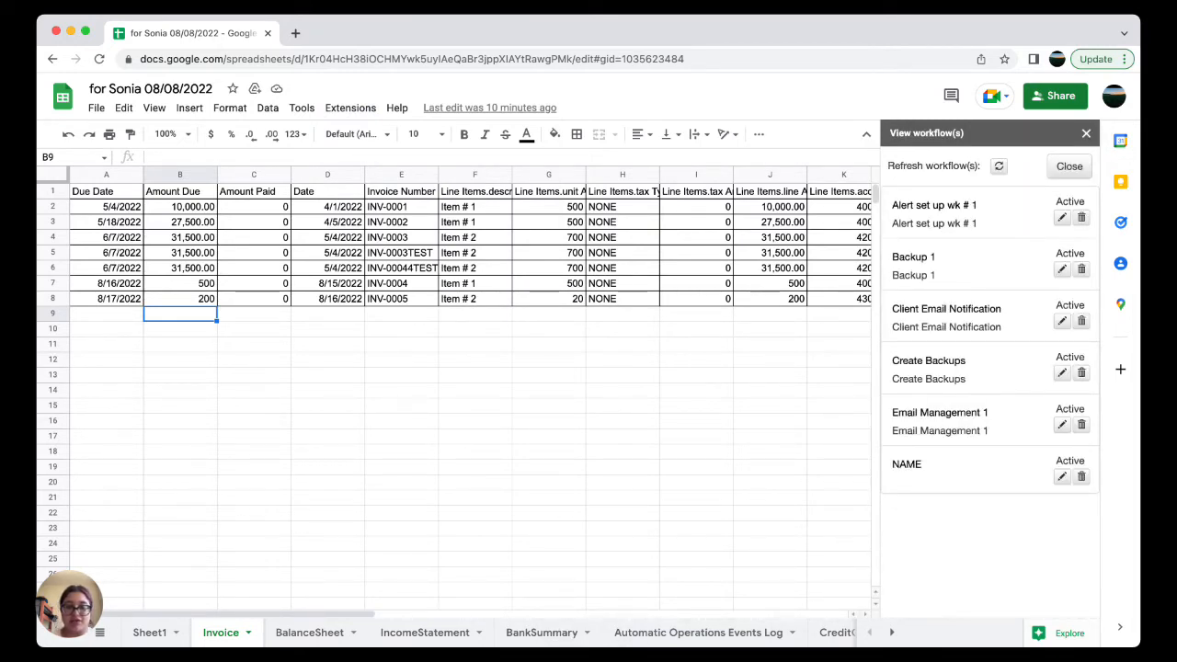
left_click(946, 412)
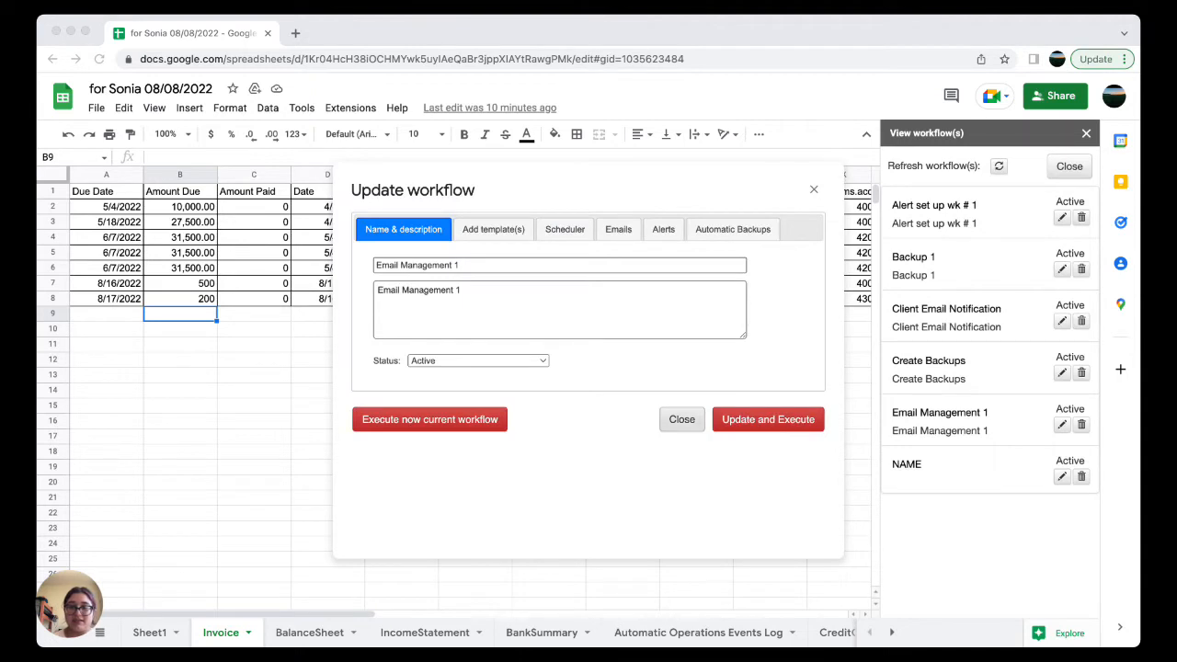
left_click(668, 229)
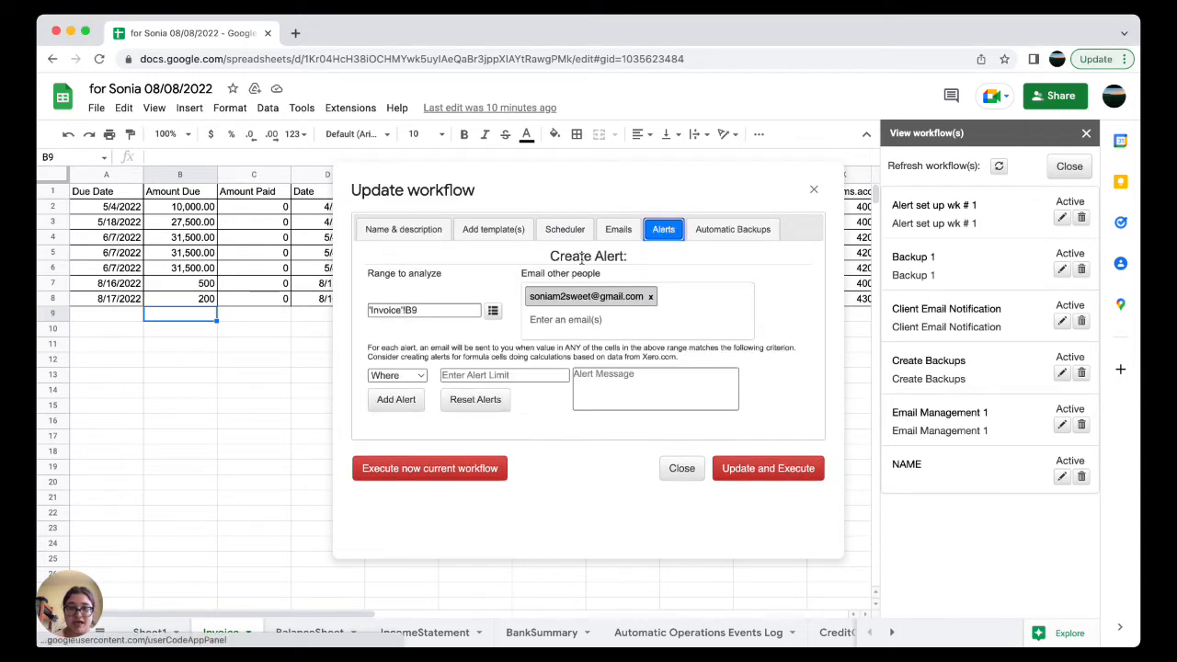
Set the alert's range to analyze to 'Invoice'!S2.
left_click(409, 313)
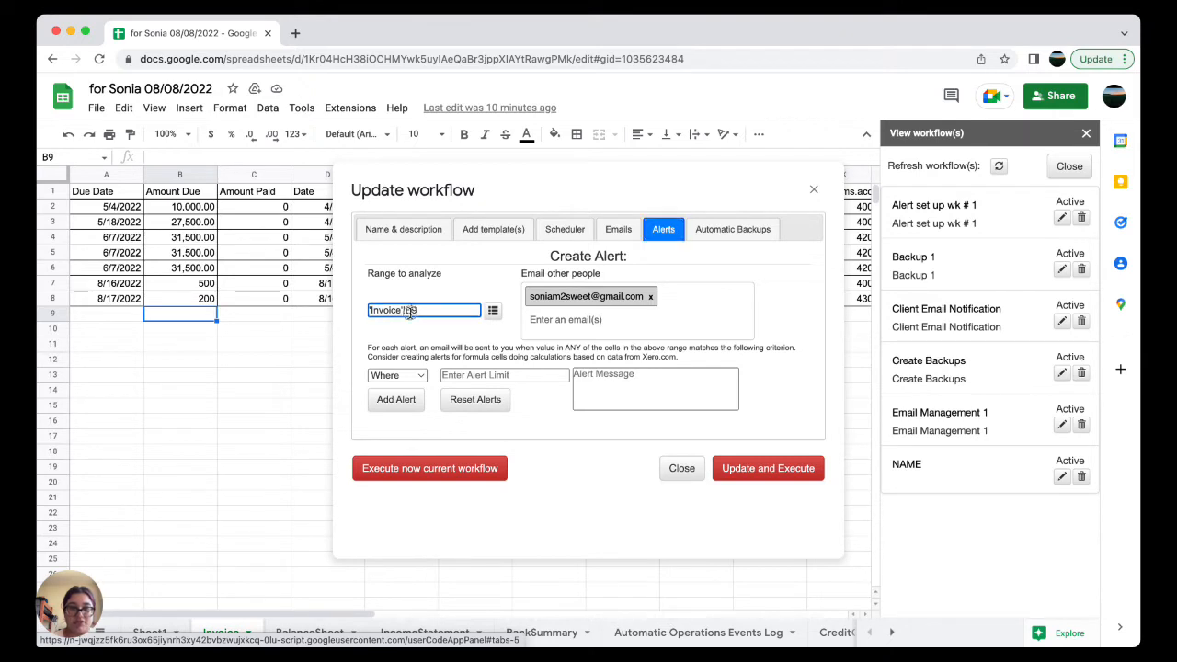
key("BackSpace")
type("S")
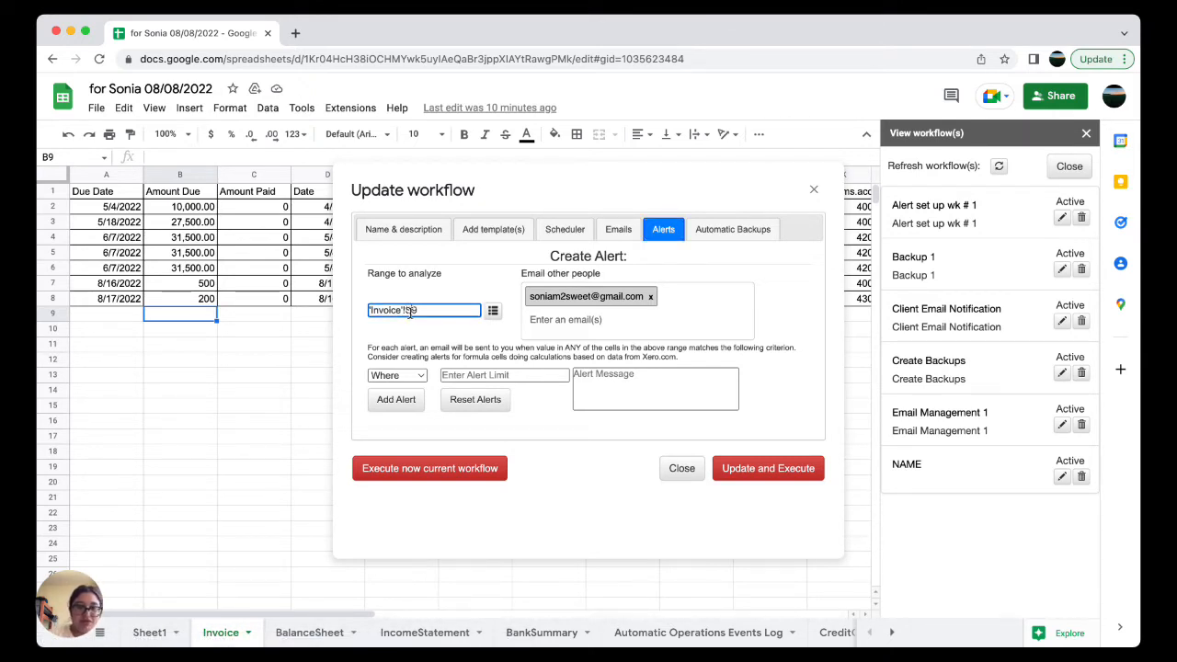
left_click(420, 311)
key("BackSpace")
type("2")
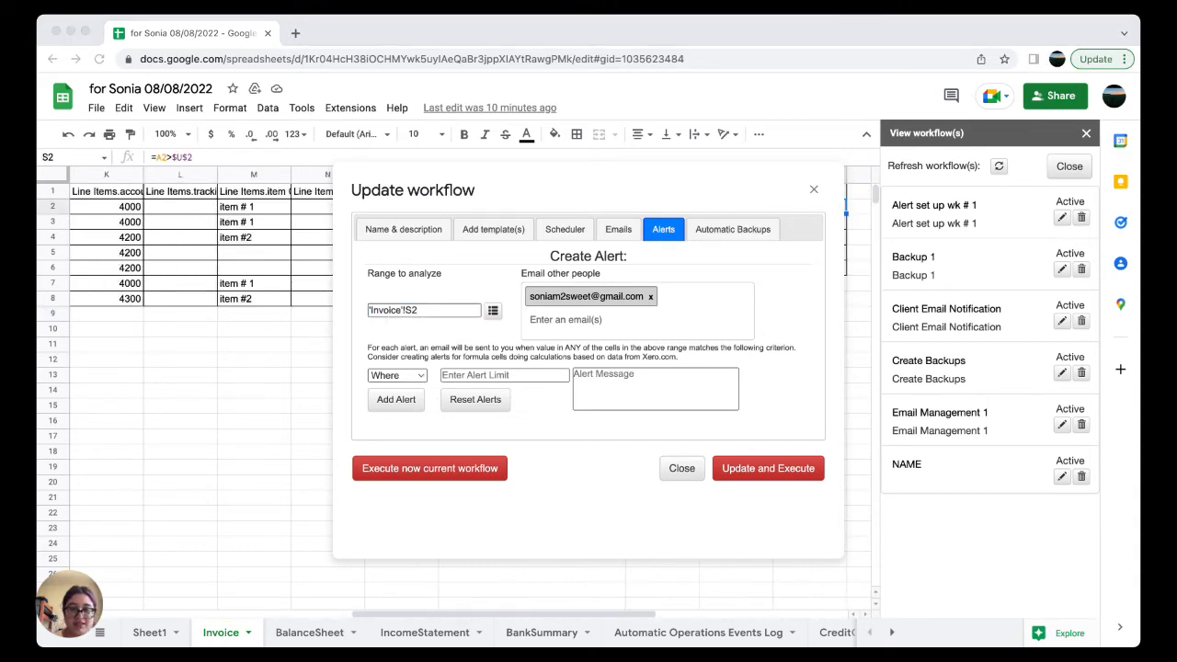
left_click(710, 527)
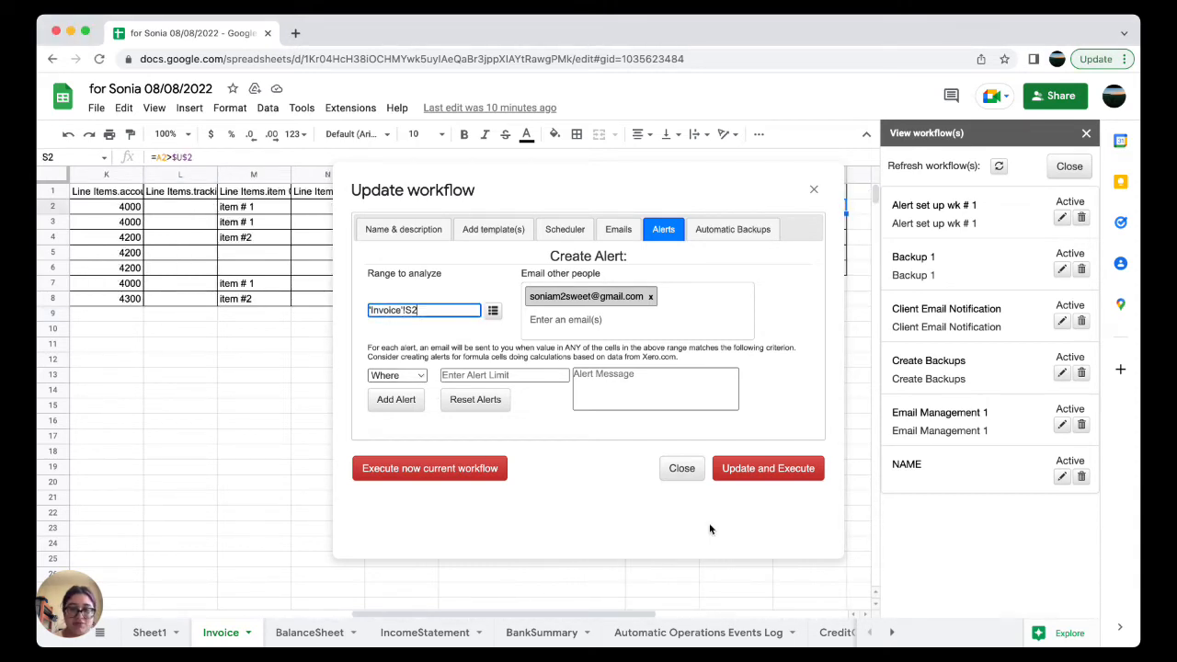
Set the alert criterion to equals with the limit TRUE.
left_click(412, 377)
left_click(410, 393)
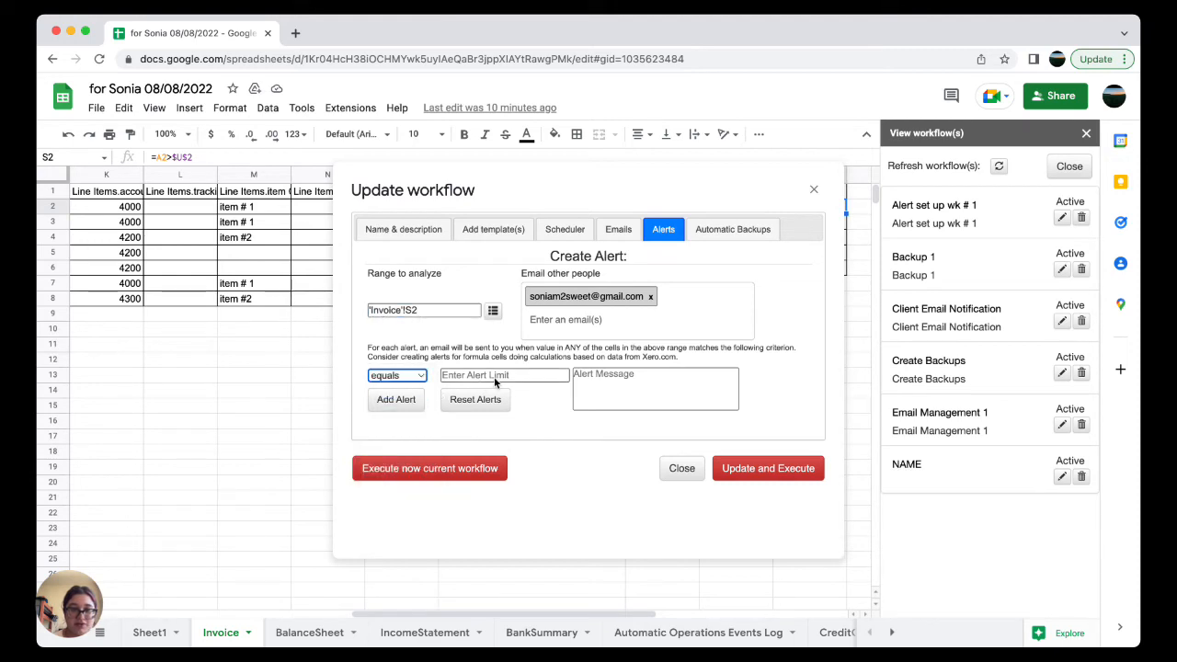
left_click(494, 376)
type("fr")
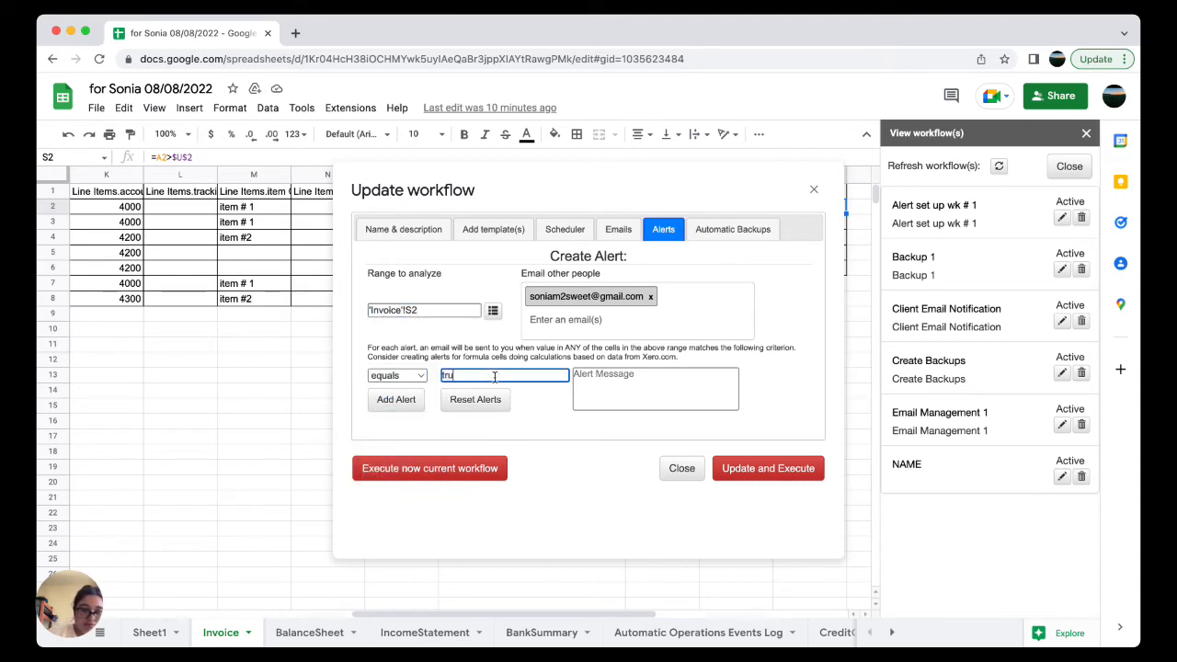
key("BackSpace")
key("BackSpace")
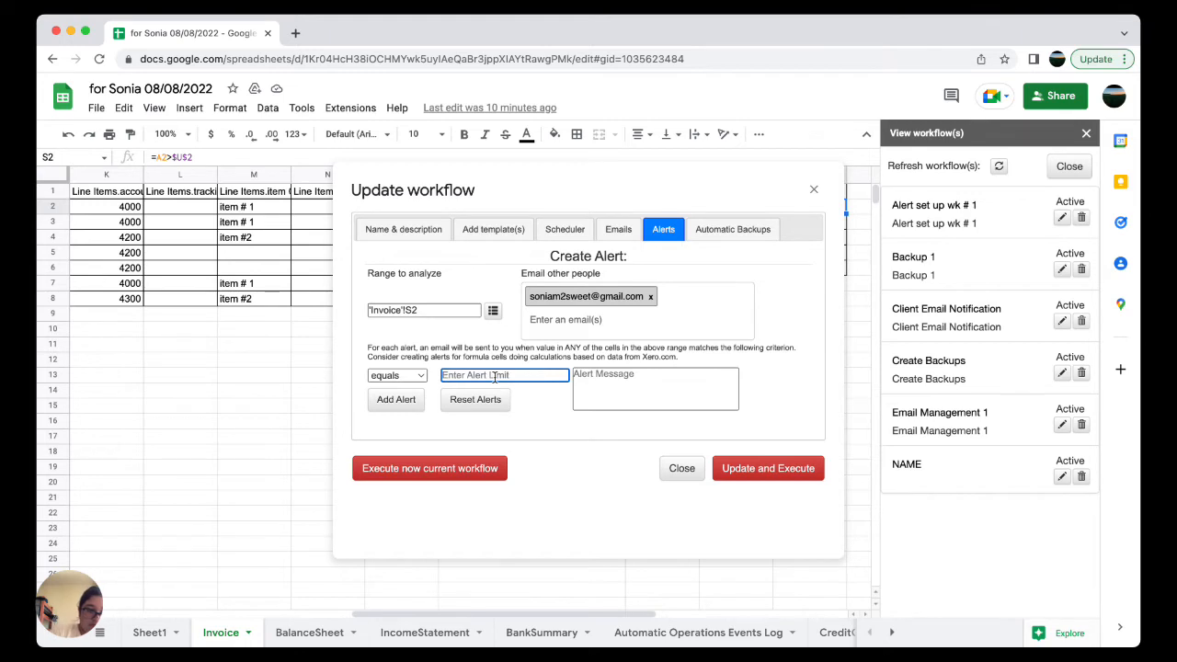
type("TRUE")
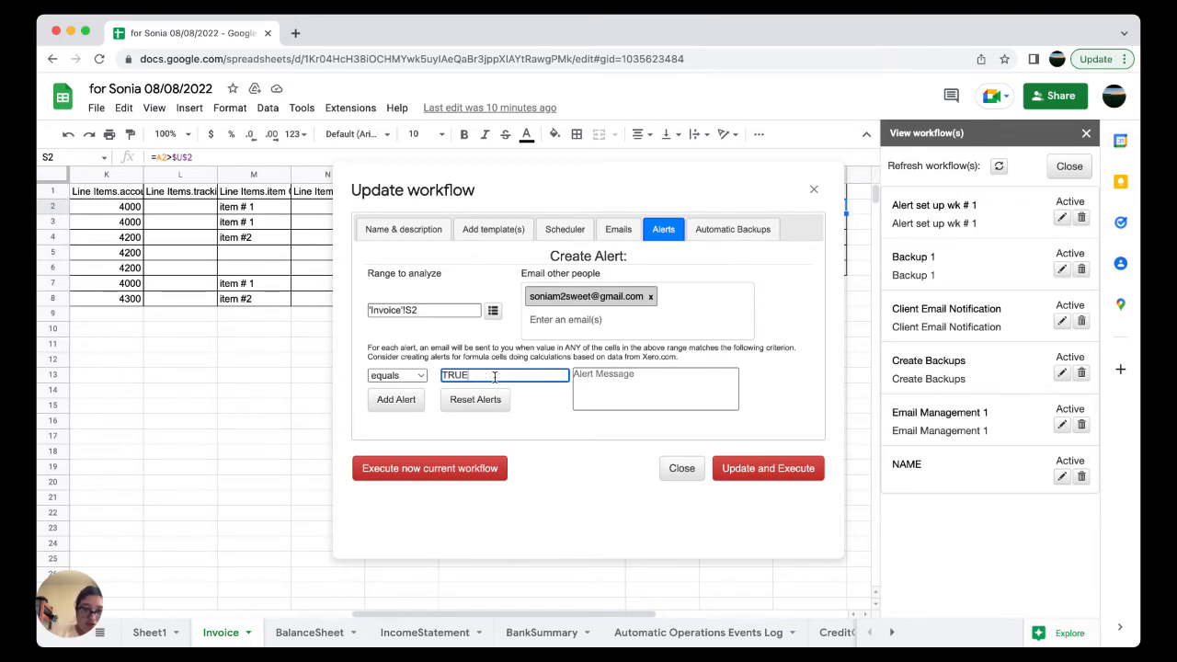
Enter the alert message "then check the invoice payments" and add the alert to the workflow.
left_click(629, 383)
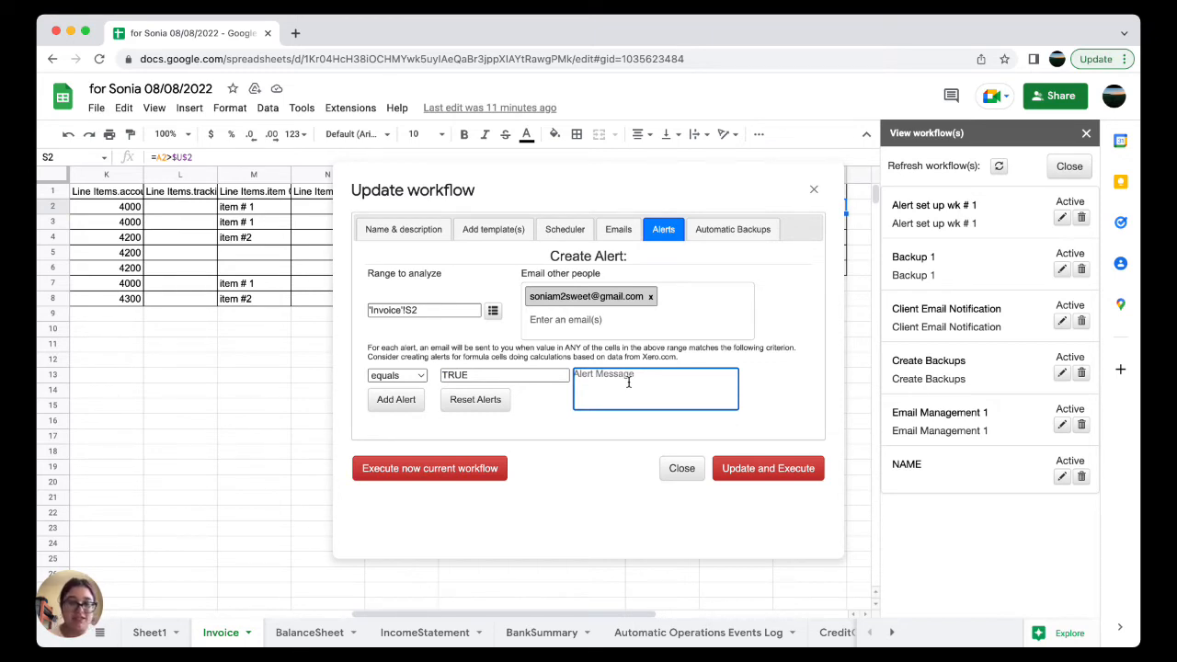
type("the")
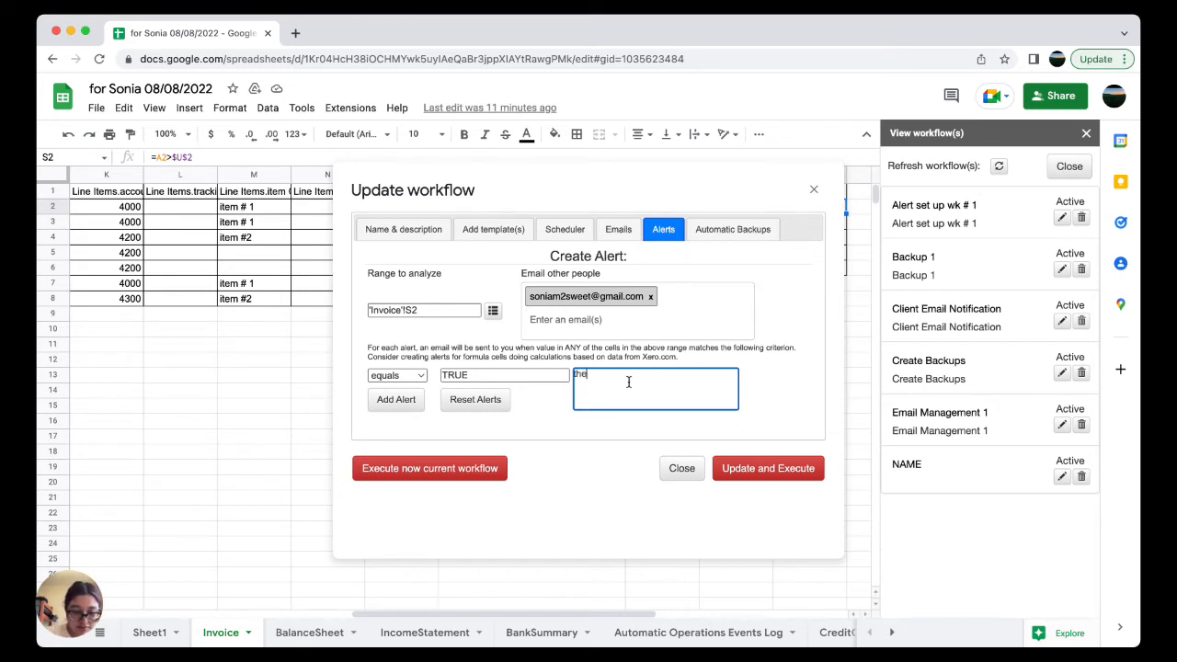
type("n check")
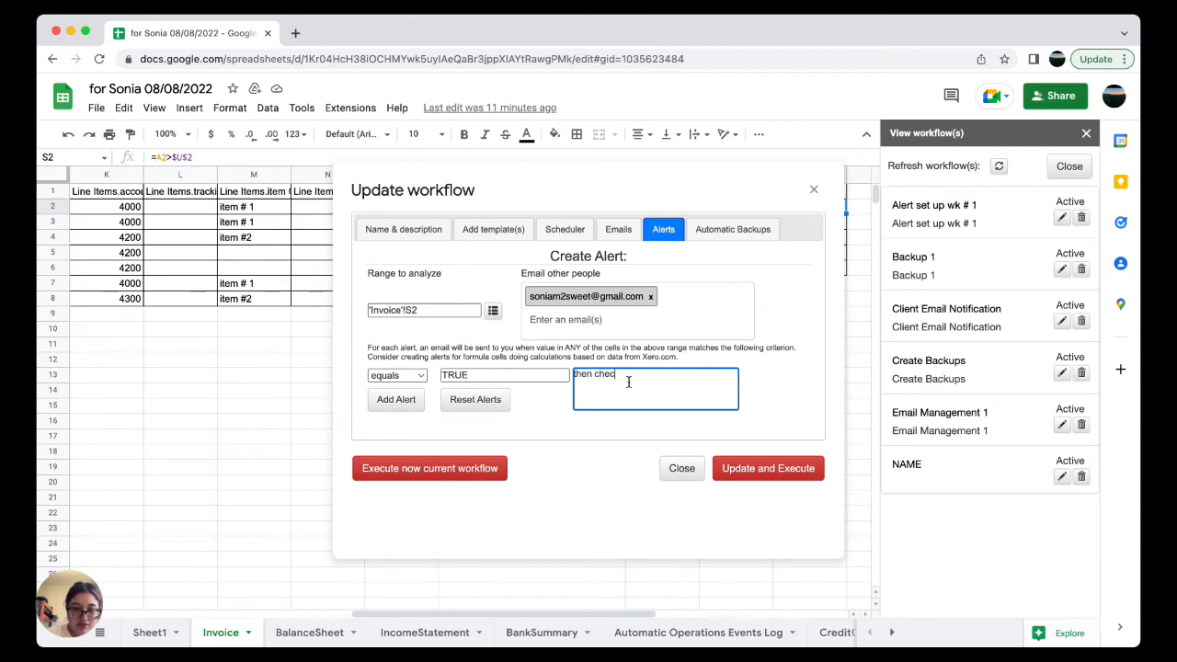
left_click(671, 656)
left_click(695, 386)
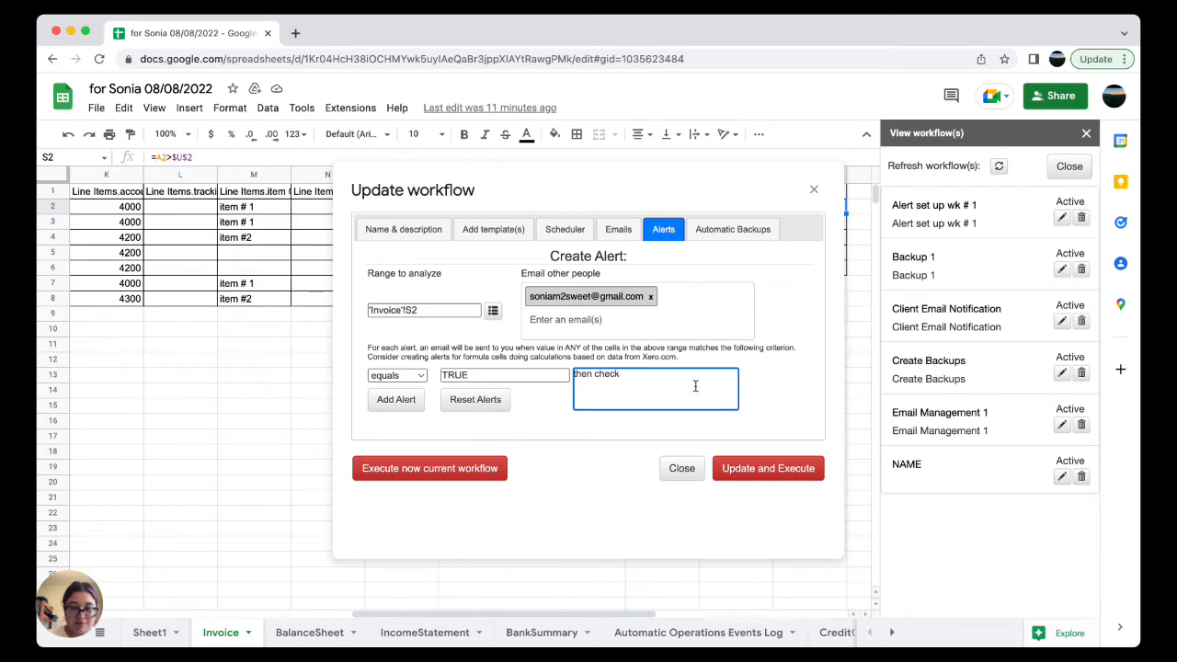
type("the inv")
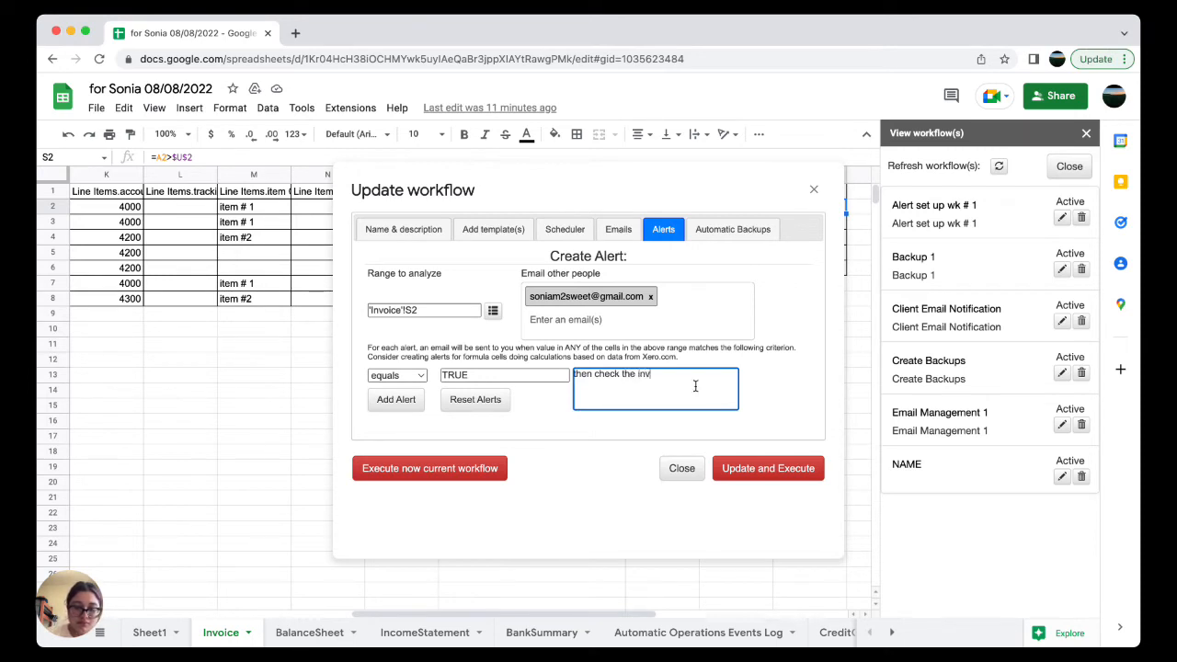
type("oice pa")
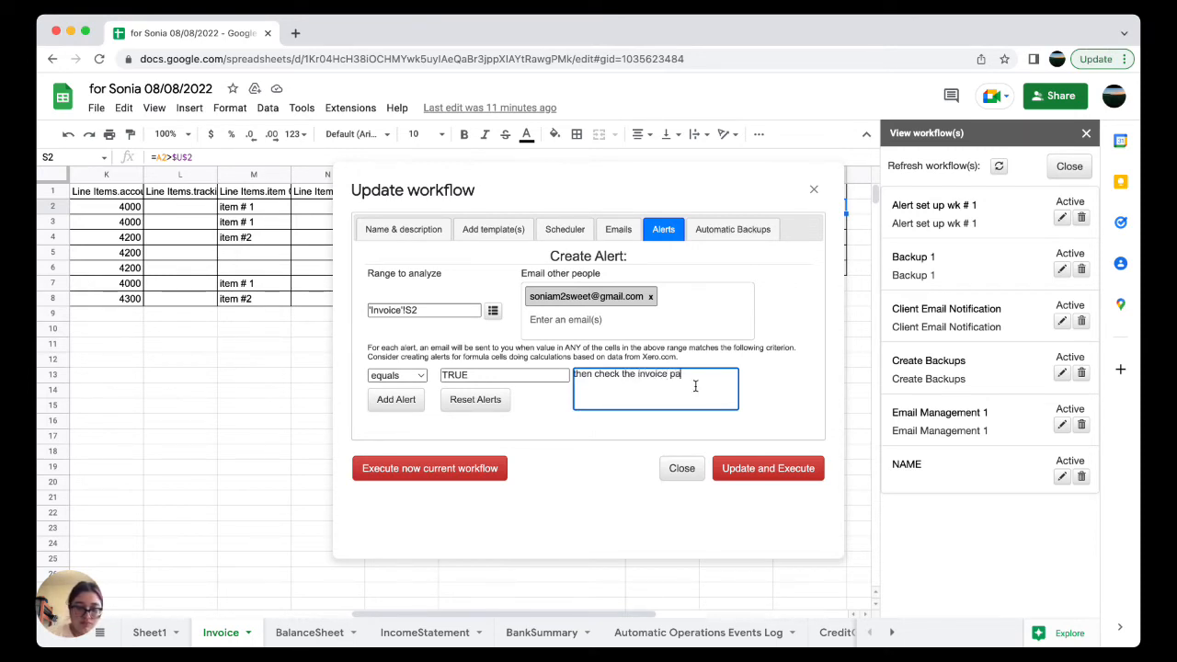
type("yments")
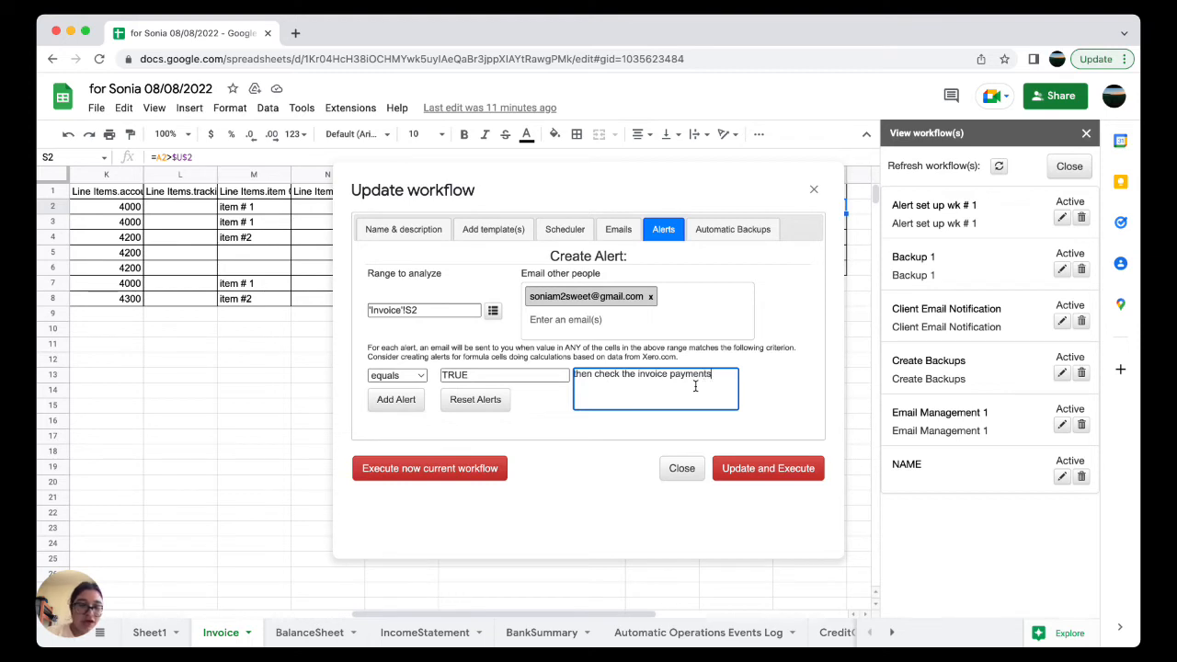
left_click(414, 401)
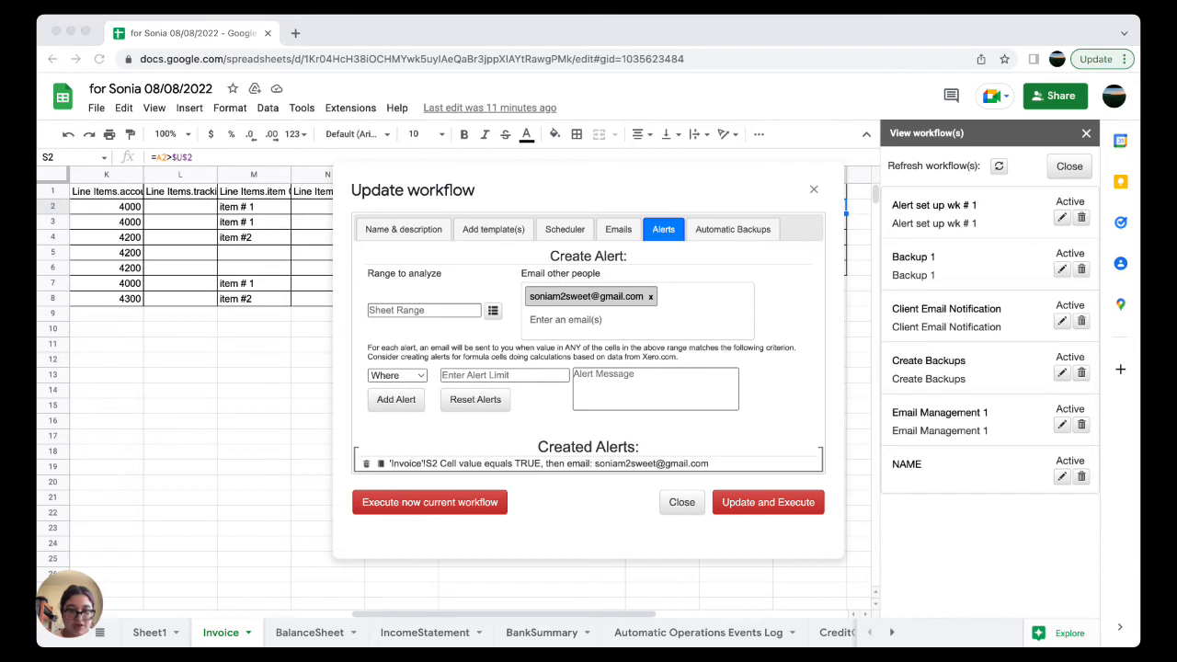
Execute the current Email Management 1 workflow immediately with its new alert.
left_click(734, 554)
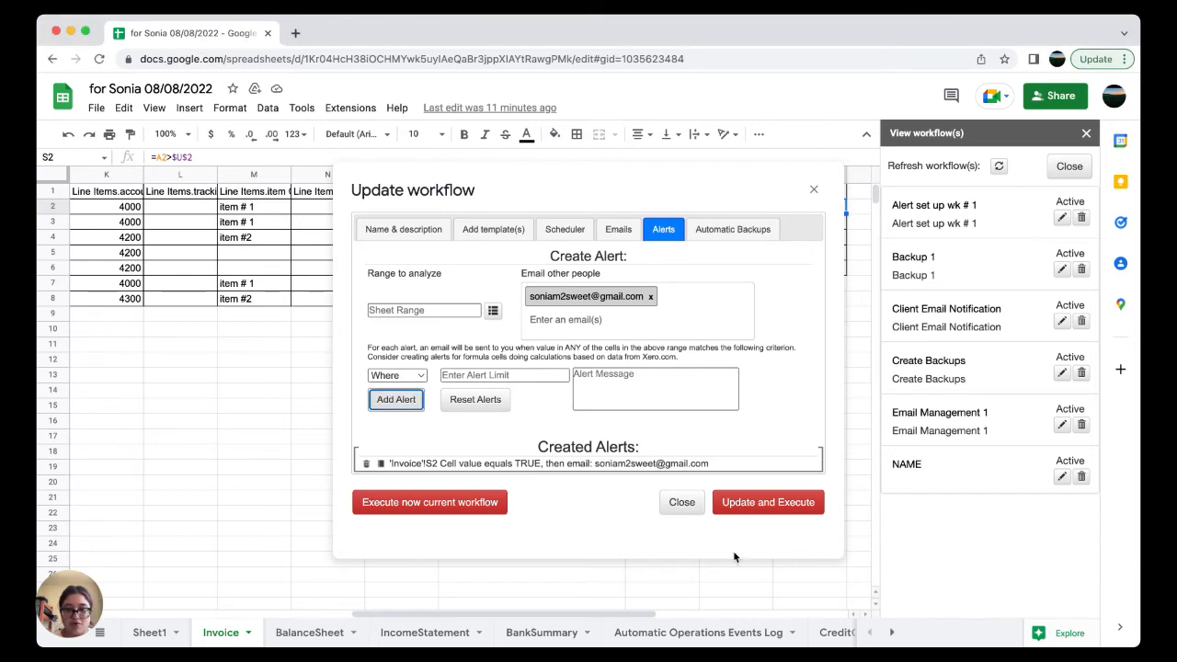
left_click(488, 503)
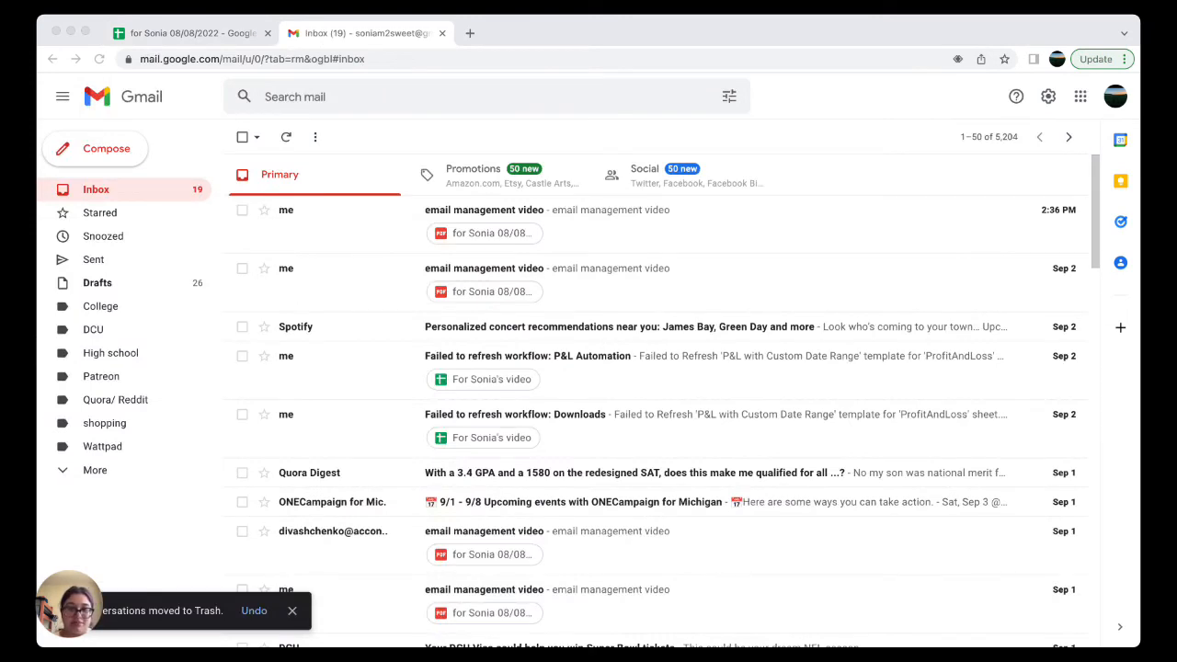
Switch to the Gmail inbox and open the newest "email management video" message and its attached PDF.
left_click(394, 143)
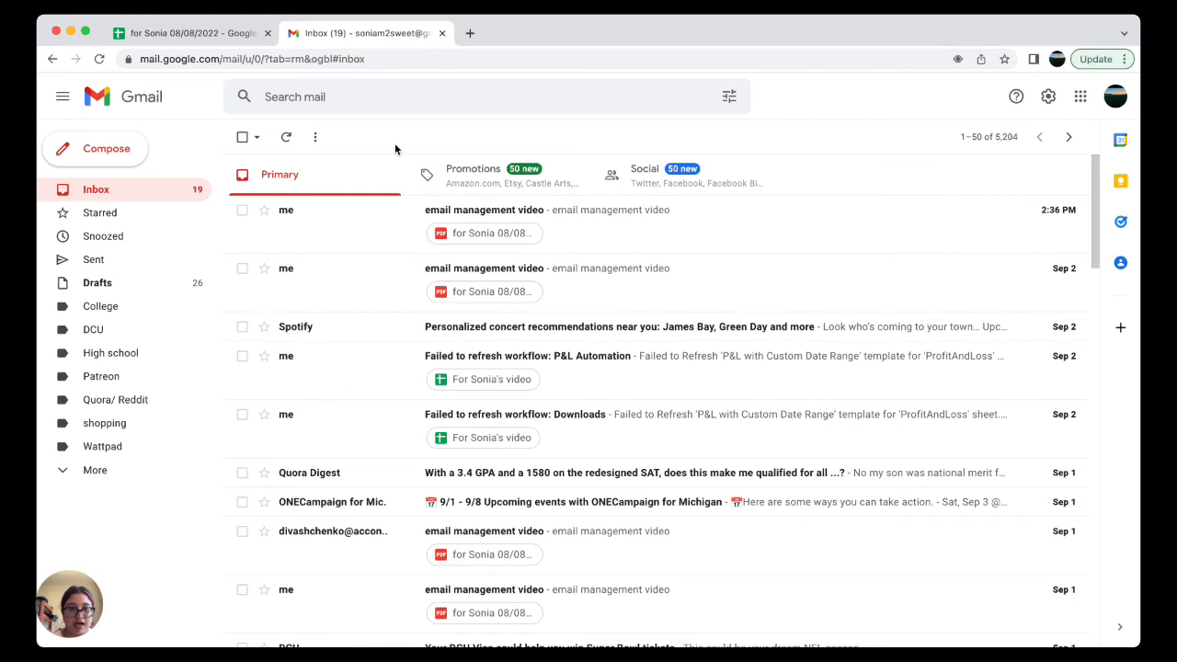
left_click(357, 224)
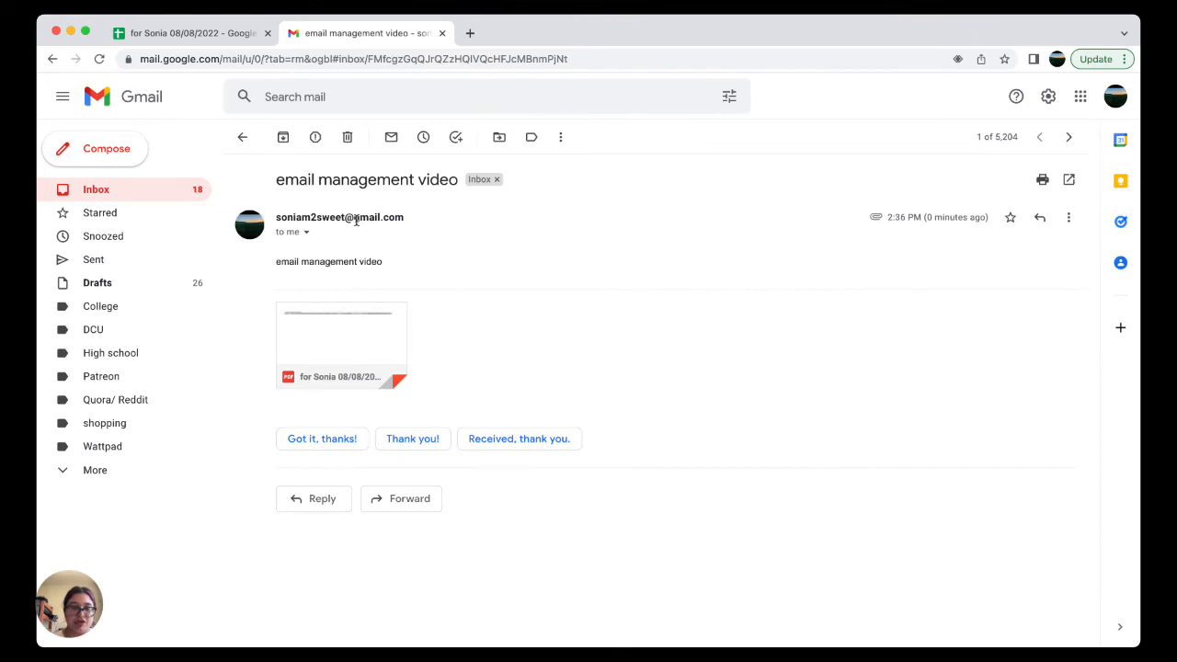
left_click(337, 320)
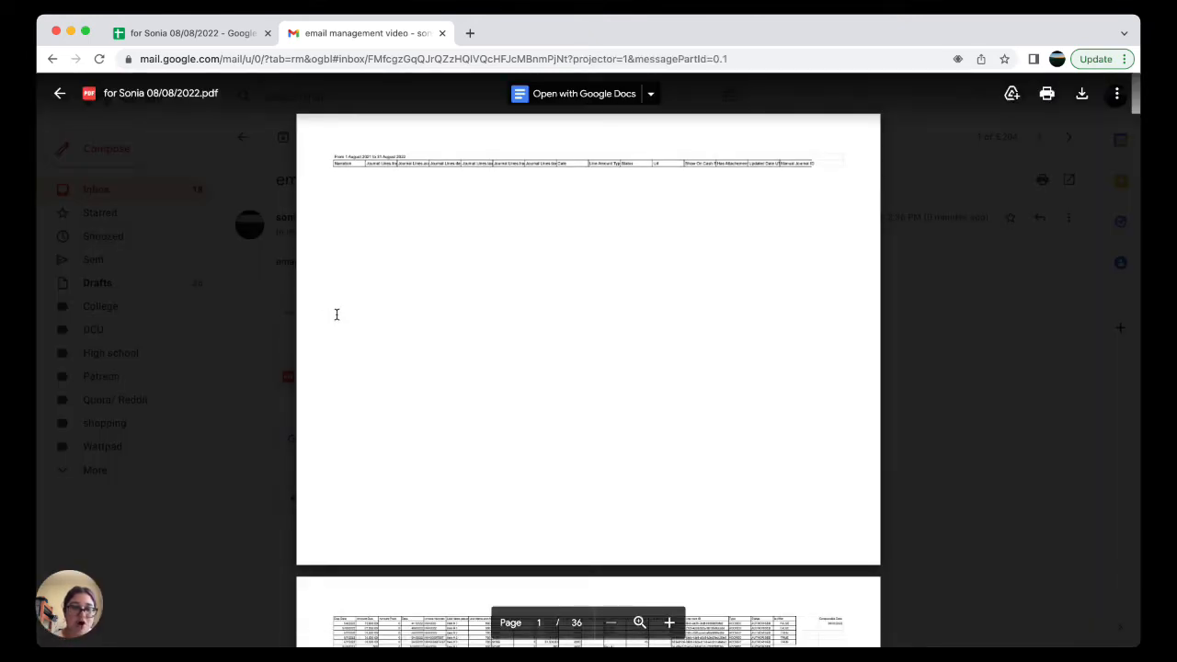
Examine the invoice table on the PDF's second page up close, across to the Is After and Comparable Date columns.
scroll(580, 263, "down", 3)
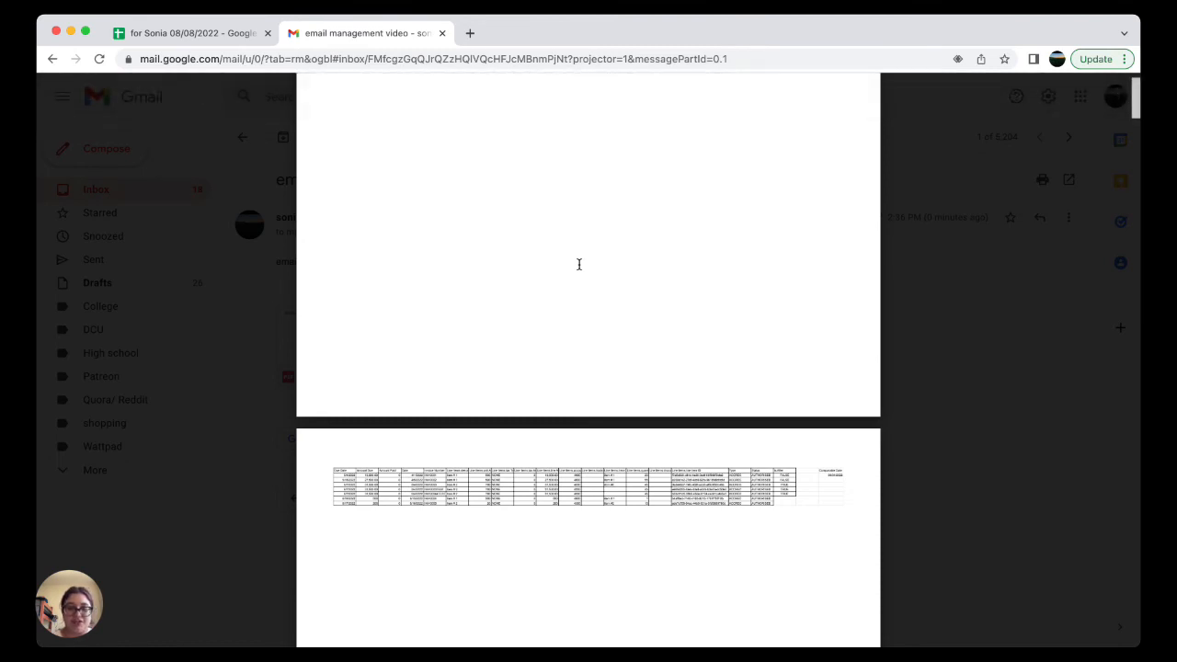
scroll(598, 388, "up", 1)
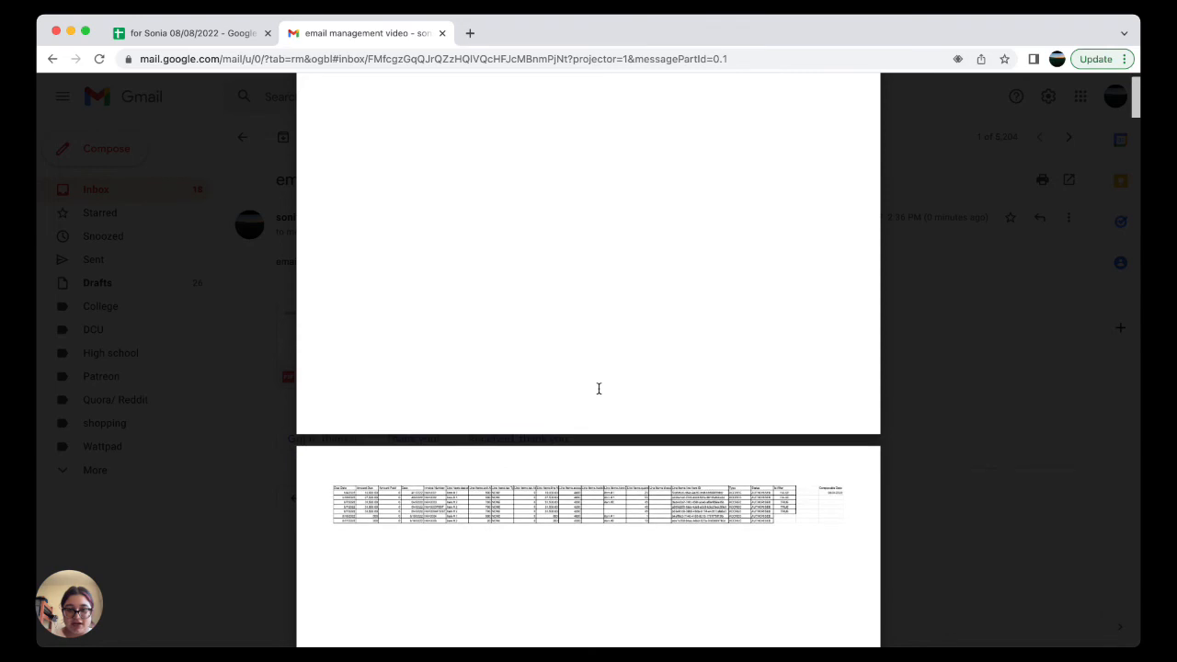
scroll(599, 388, "down", 2)
scroll(673, 325, "up", 3, "ctrl")
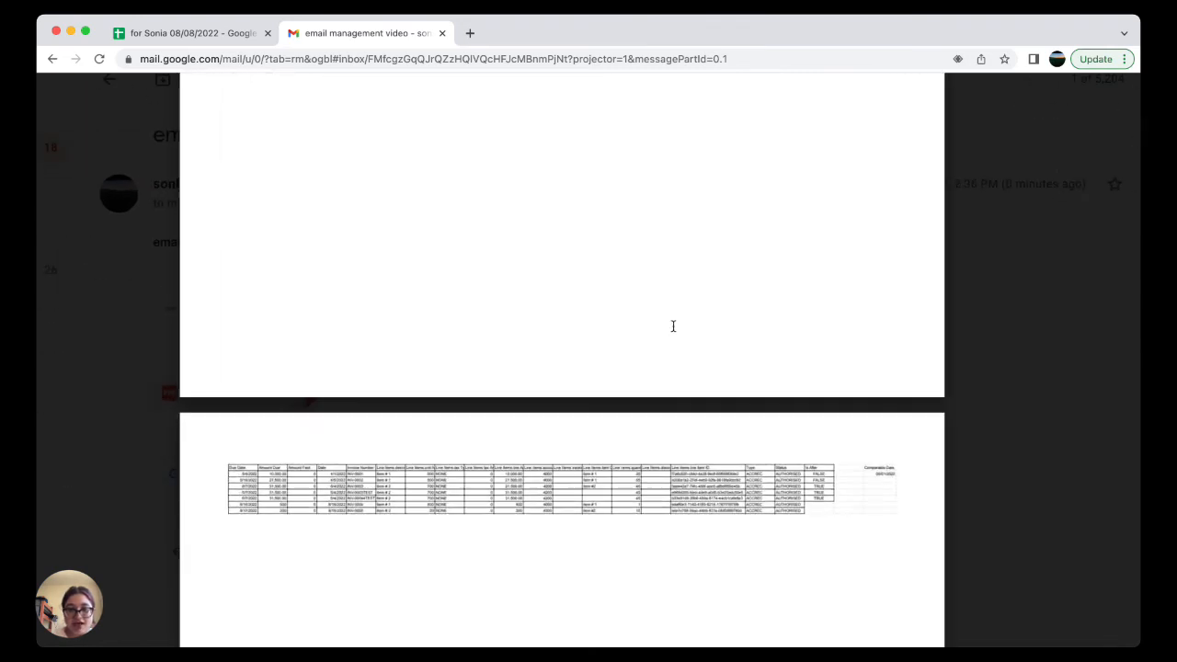
scroll(673, 325, "up", 3, "ctrl")
scroll(673, 325, "down", 3)
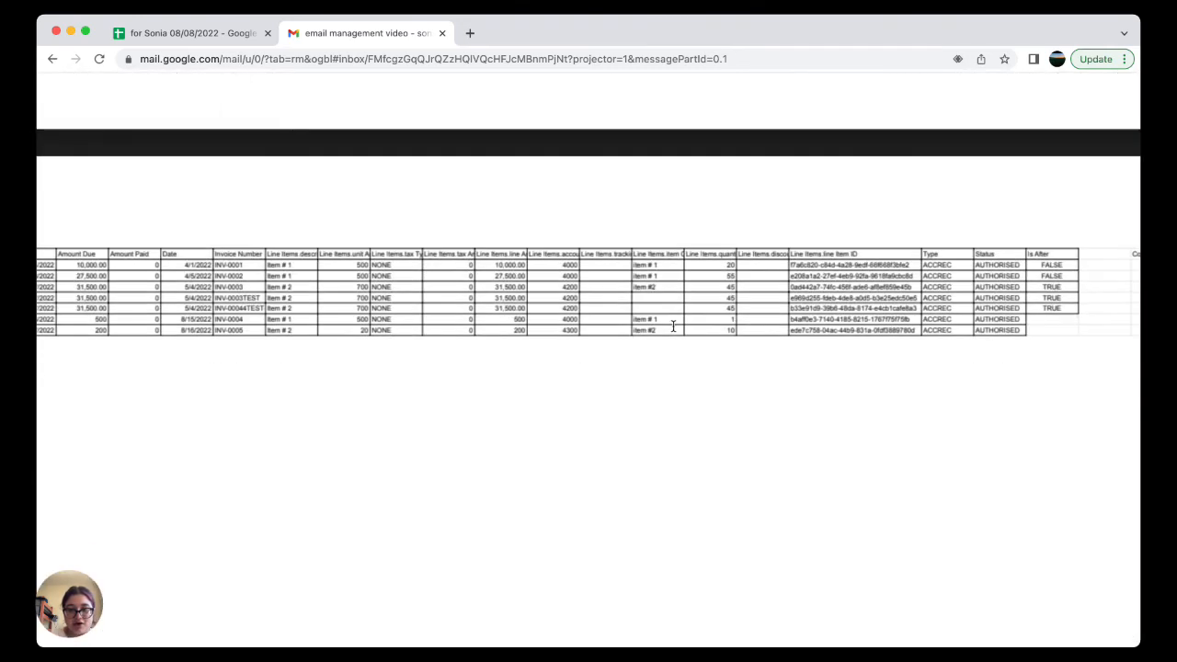
scroll(673, 326, "left", 3)
scroll(673, 325, "right", 5)
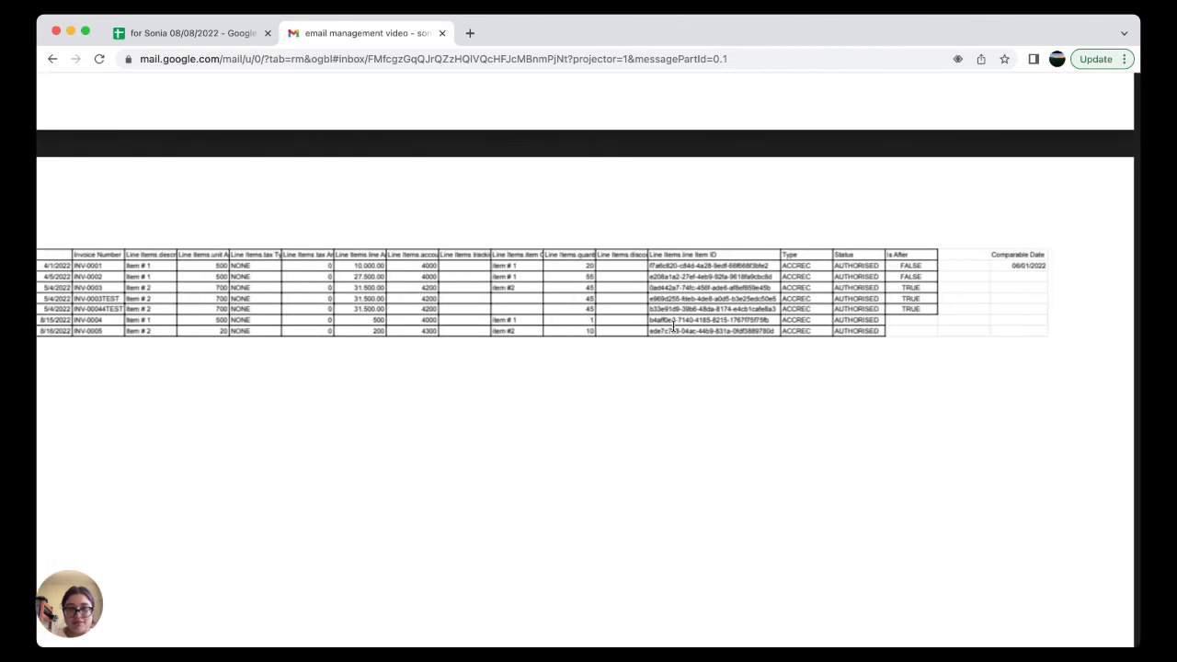